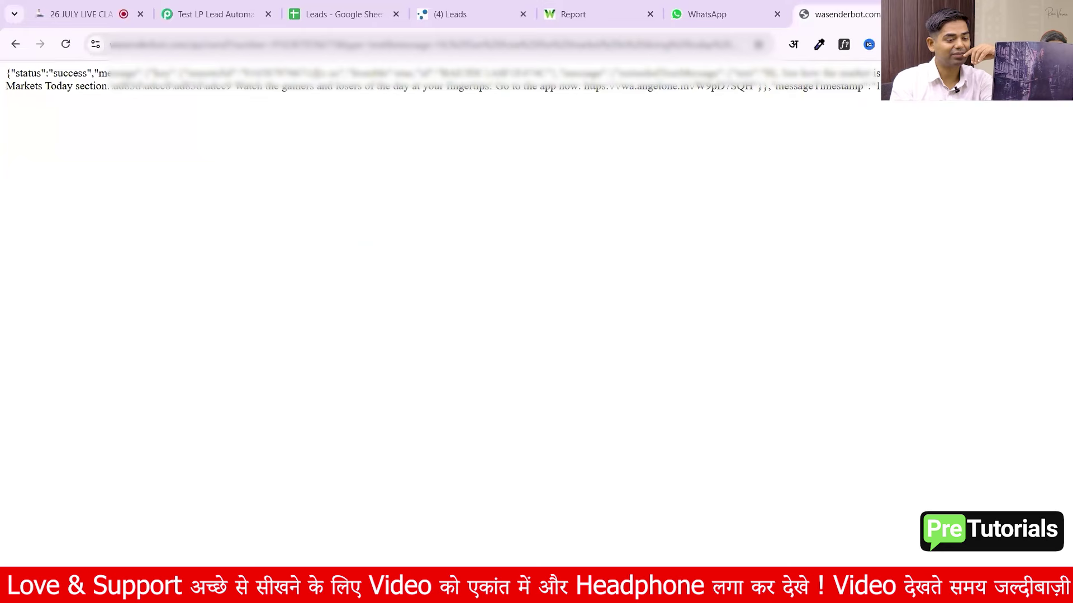
{"action": "left_click", "coordinate": [536, 345]}
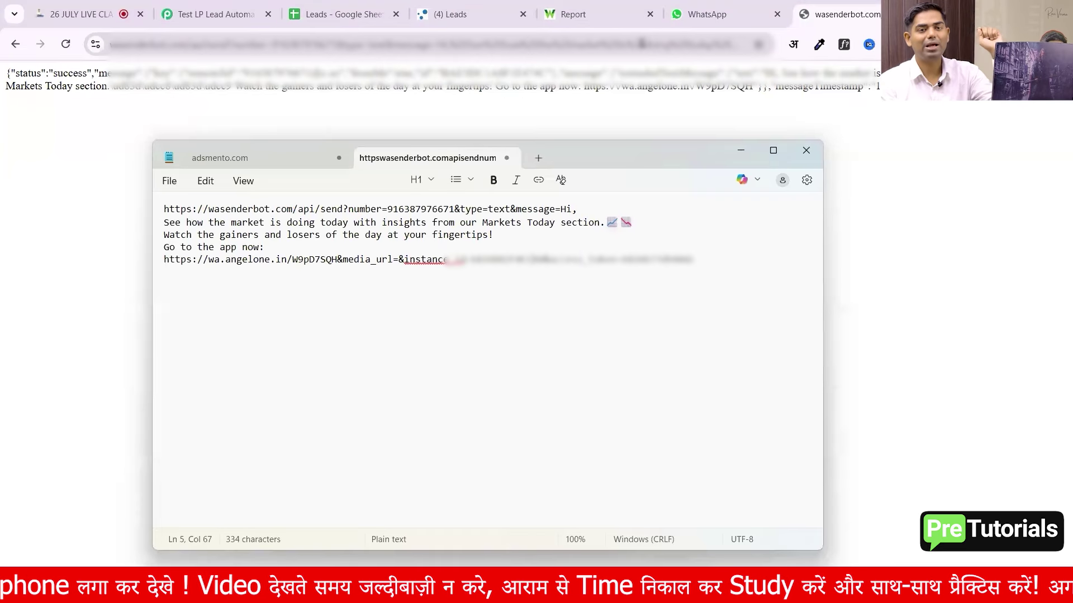
{"action": "left_click_drag", "start_coordinate": [718, 275], "coordinate": [160, 214]}
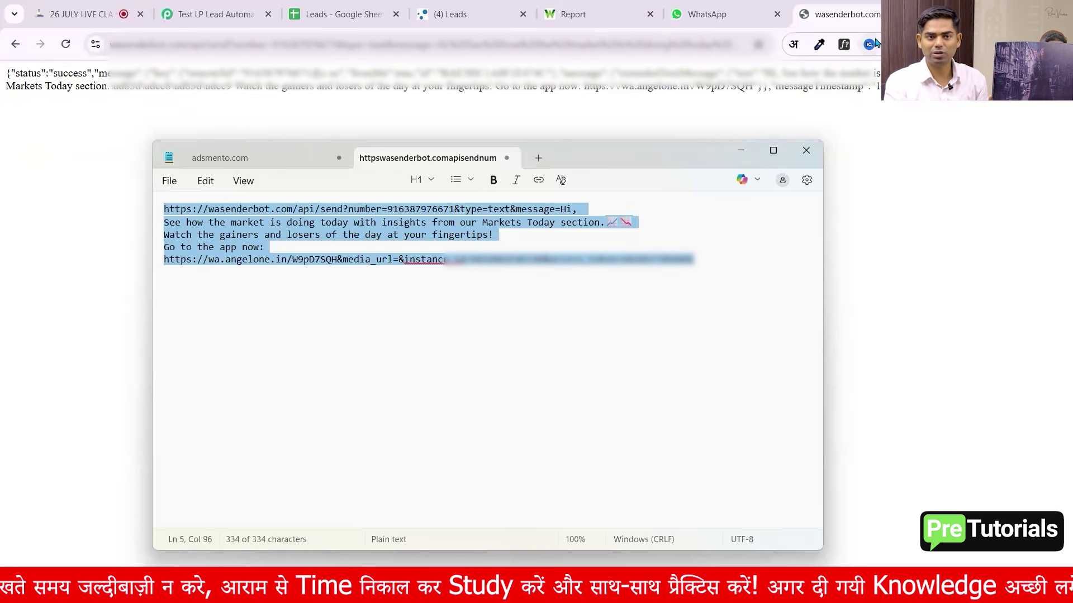
{"action": "left_click_drag", "start_coordinate": [719, 263], "coordinate": [150, 204]}
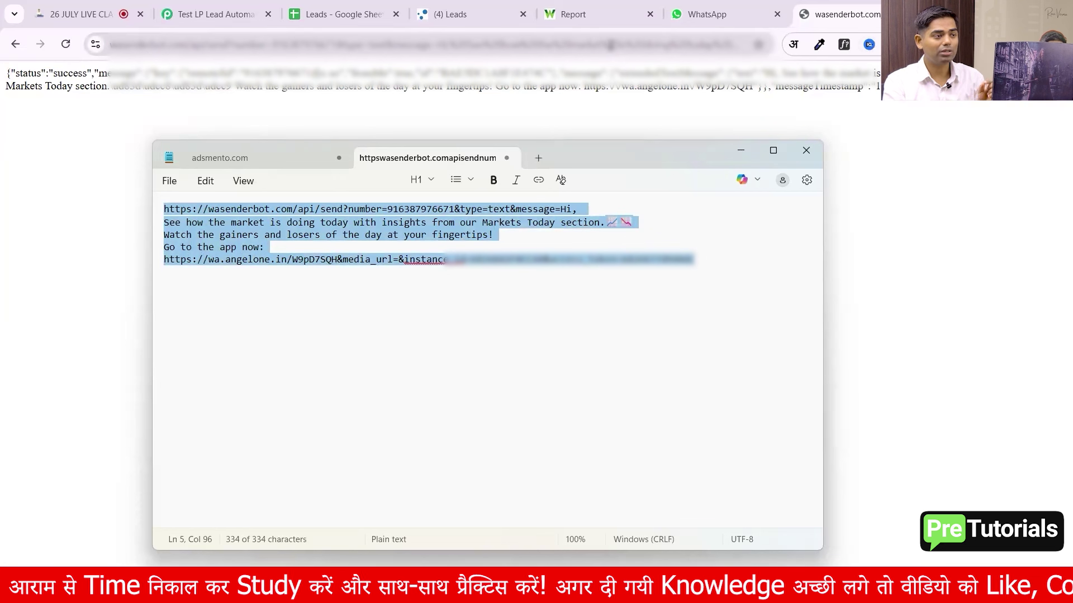
- Copy the full encoded request URL, including its access token, from the browser and paste it below the plain-text URL in Notepad
{"action": "left_click", "coordinate": [611, 45]}
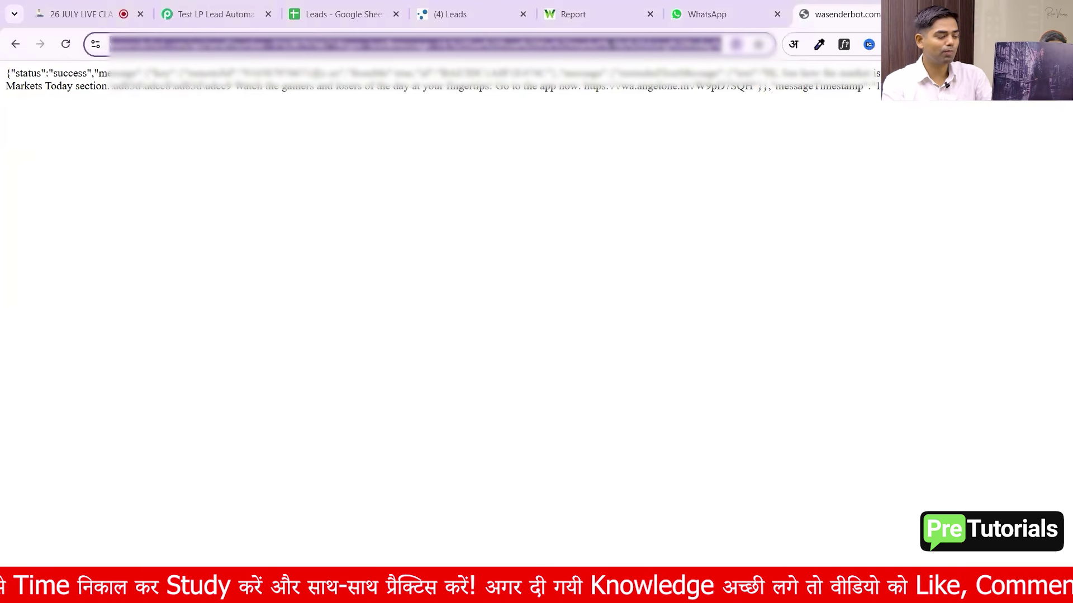
{"action": "key", "text": "alt+Tab"}
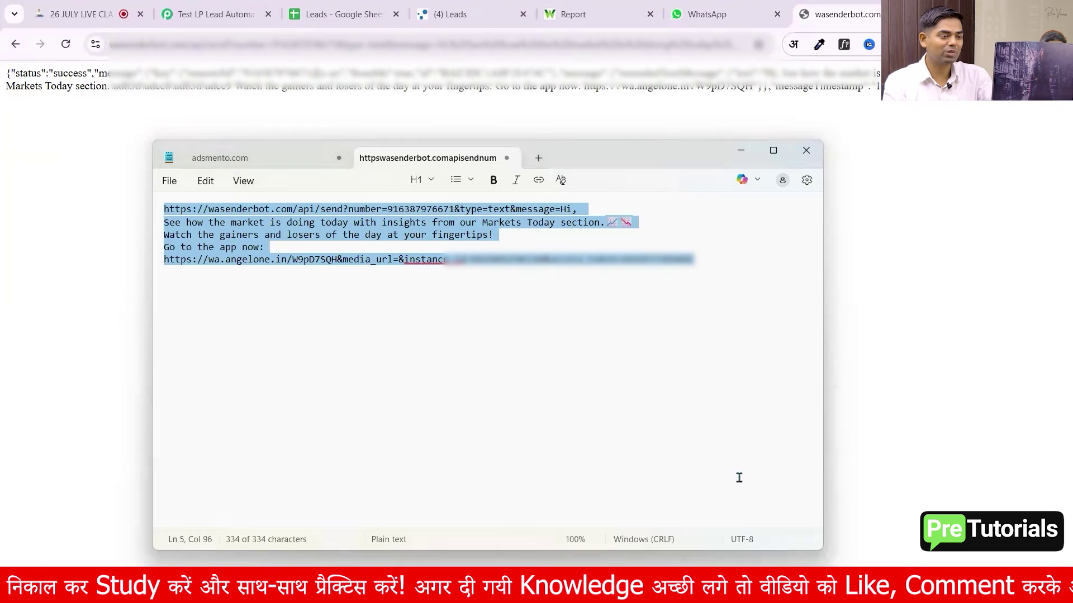
{"action": "left_click", "coordinate": [730, 258]}
{"action": "key", "text": "Return"}
{"action": "key", "text": "Return"}
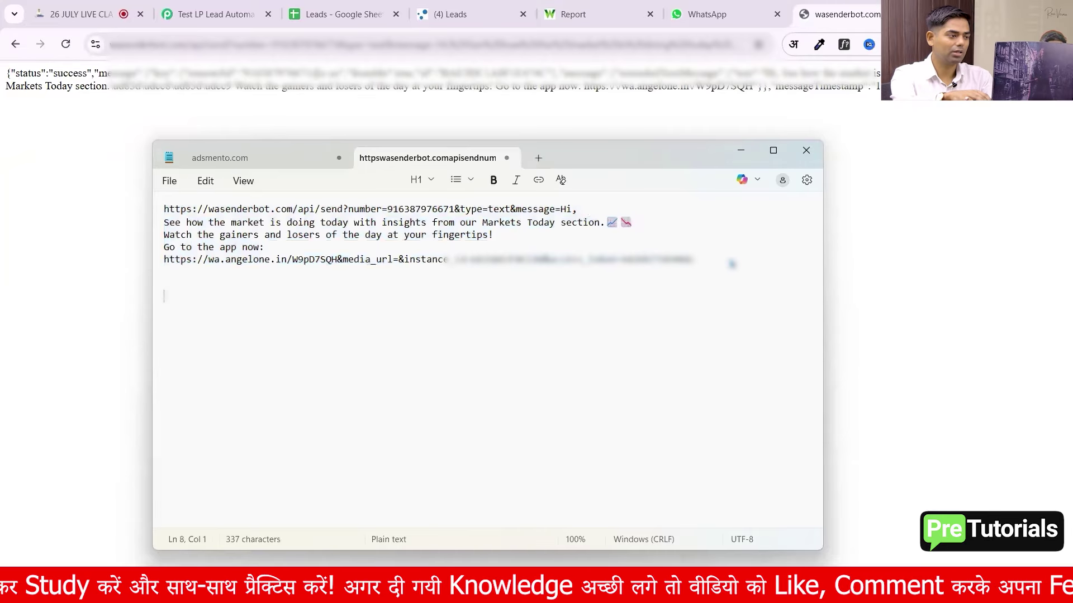
{"action": "key", "text": "ctrl+v"}
{"action": "left_click_drag", "start_coordinate": [742, 342], "coordinate": [155, 292]}
{"action": "left_click", "coordinate": [617, 389]}
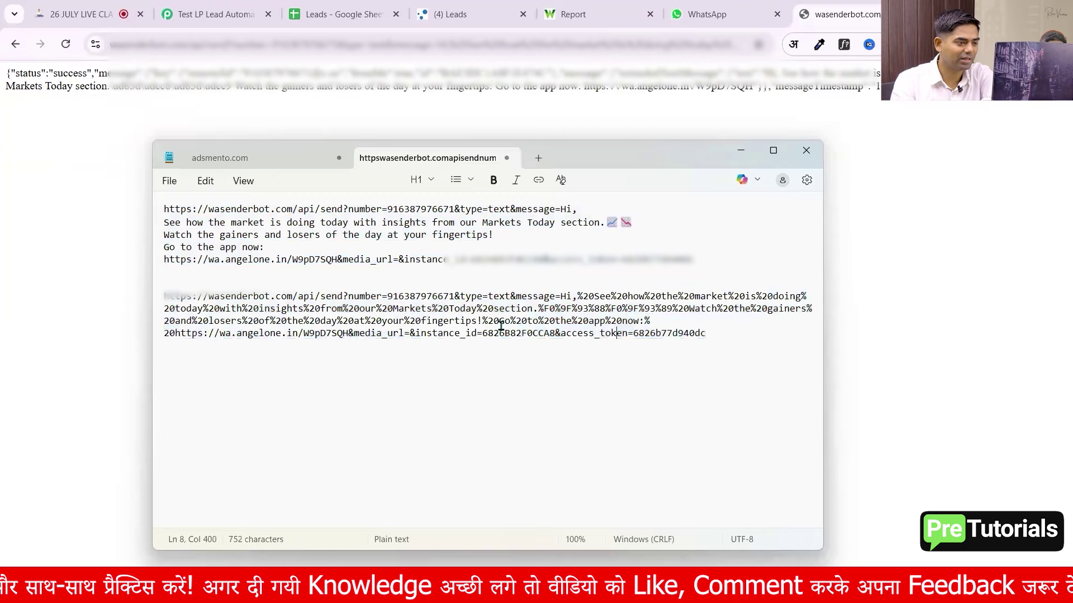
- Compare the encoded URL with the plain-text version in Notepad, examining the %20 codes that stand for spaces
{"action": "left_click_drag", "start_coordinate": [561, 299], "coordinate": [578, 300]}
{"action": "left_click", "coordinate": [615, 311]}
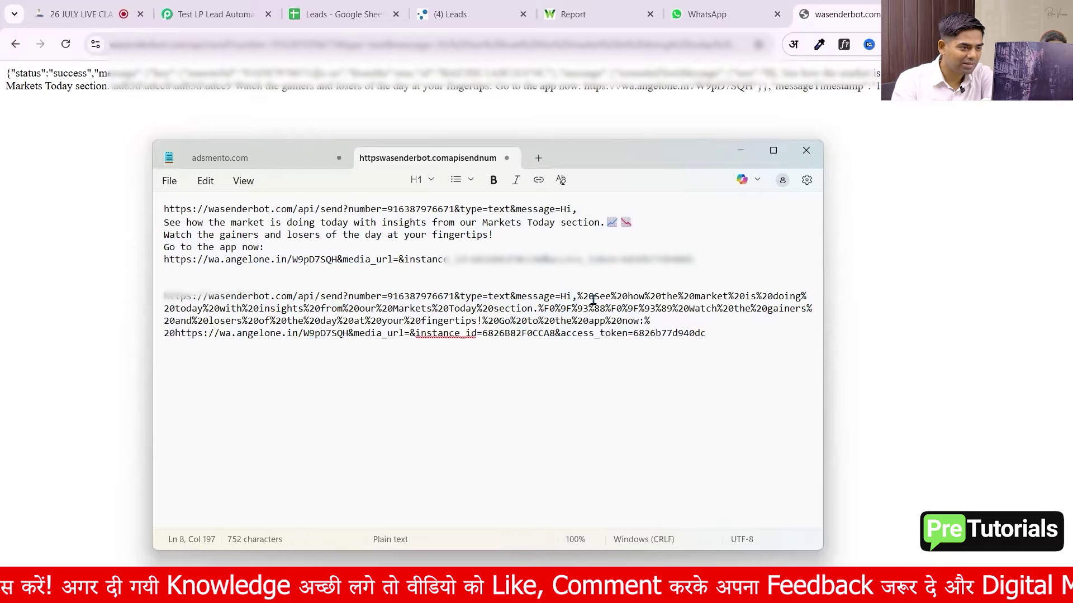
{"action": "left_click_drag", "start_coordinate": [593, 299], "coordinate": [577, 298]}
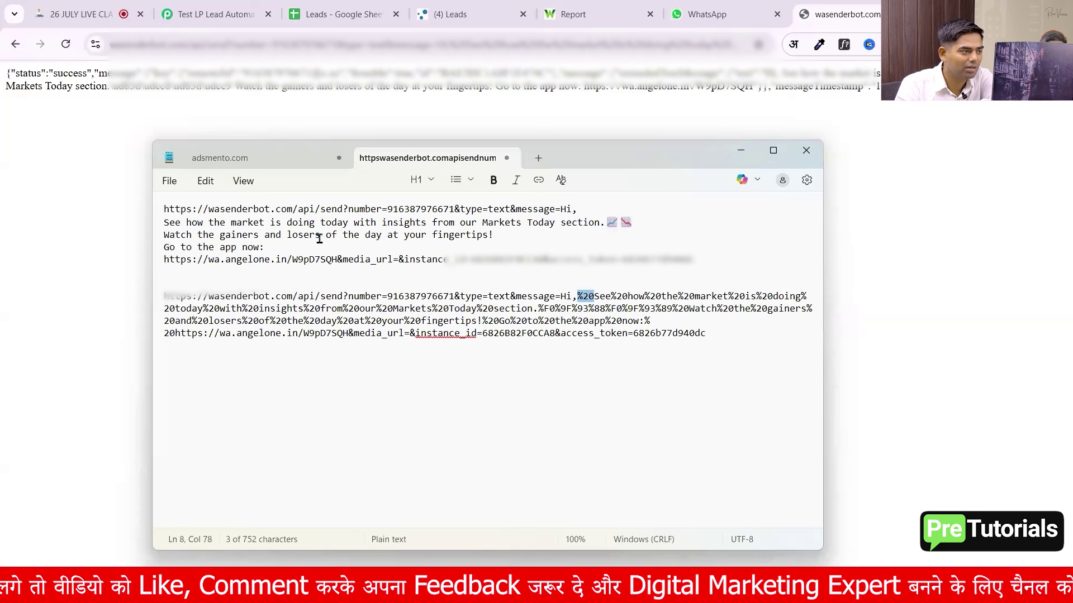
{"action": "left_click_drag", "start_coordinate": [611, 296], "coordinate": [628, 297]}
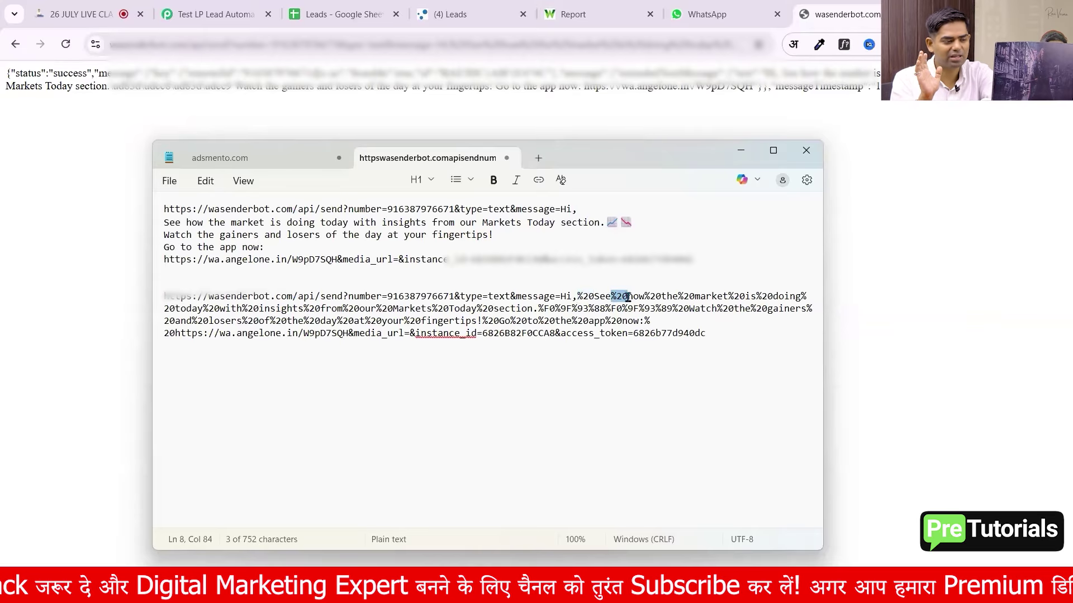
{"action": "left_click_drag", "start_coordinate": [735, 333], "coordinate": [149, 304]}
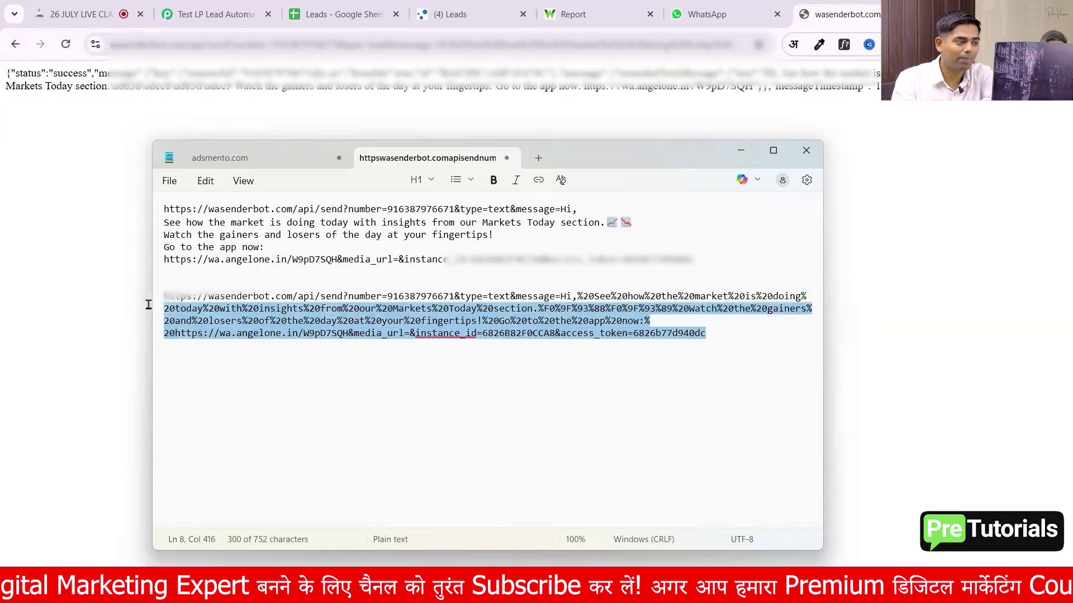
{"action": "left_click", "coordinate": [412, 380]}
{"action": "left_click_drag", "start_coordinate": [726, 342], "coordinate": [140, 300]}
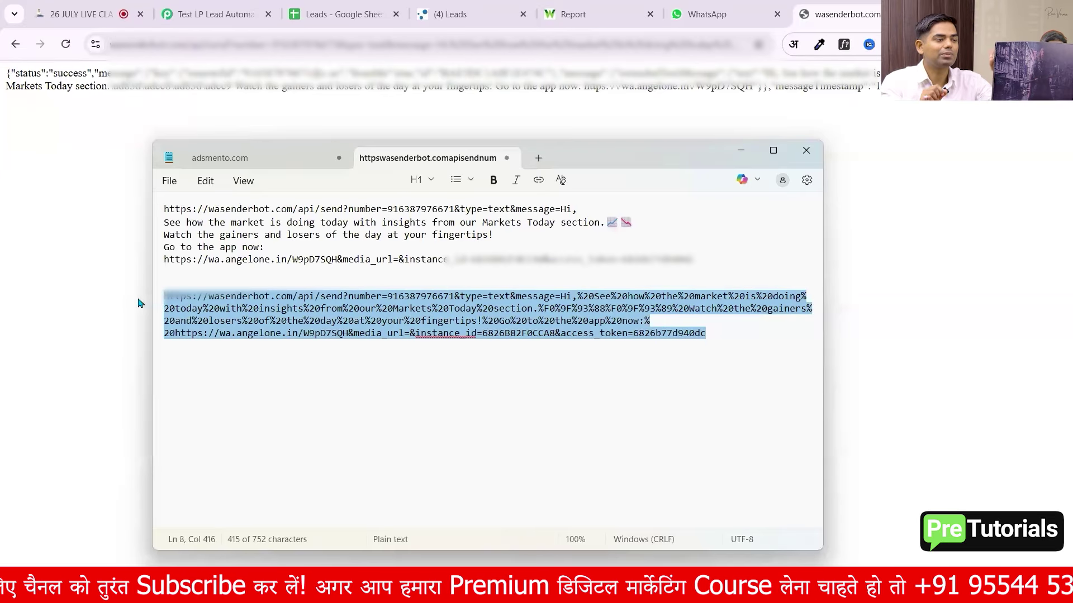
{"action": "left_click_drag", "start_coordinate": [721, 258], "coordinate": [133, 210]}
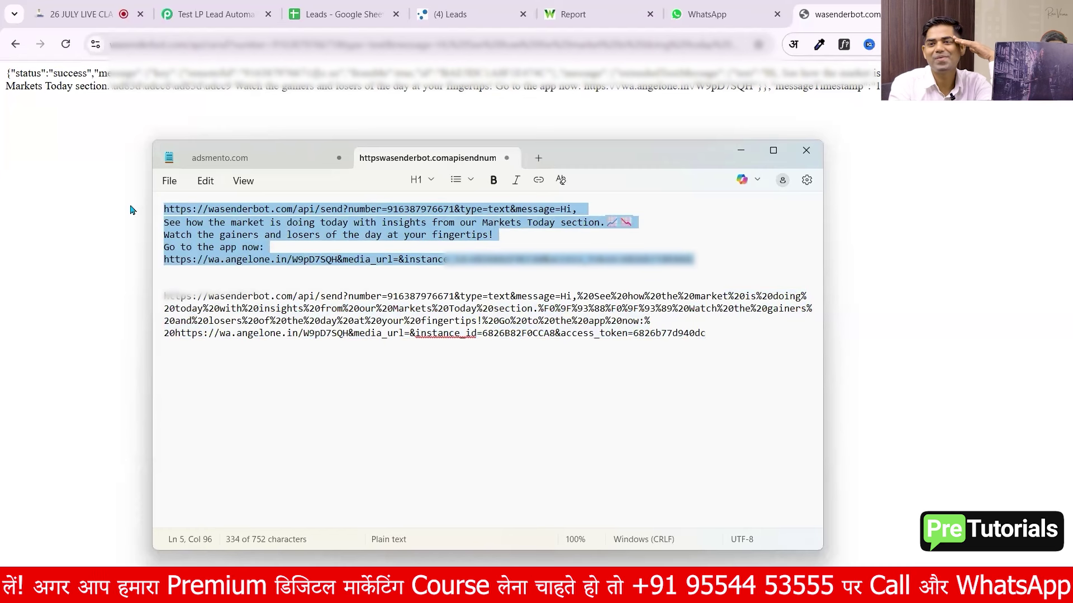
- Check the class meeting chat for questions and look through the Wasenderbot WhatsApp API documentation
{"action": "left_click", "coordinate": [78, 14]}
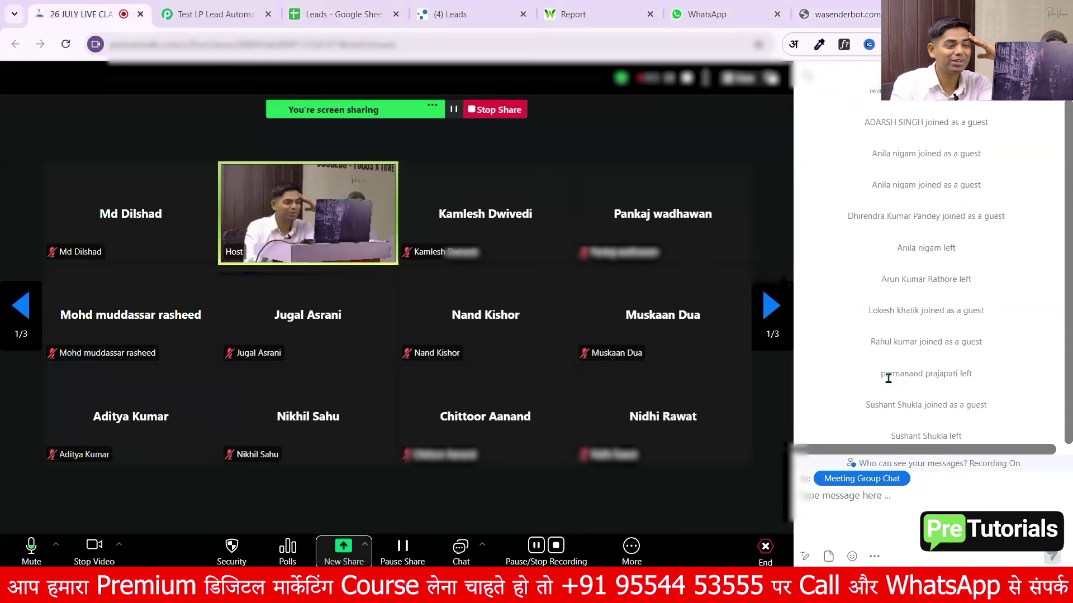
{"action": "scroll", "coordinate": [816, 363], "scroll_direction": "down", "scroll_amount": 5}
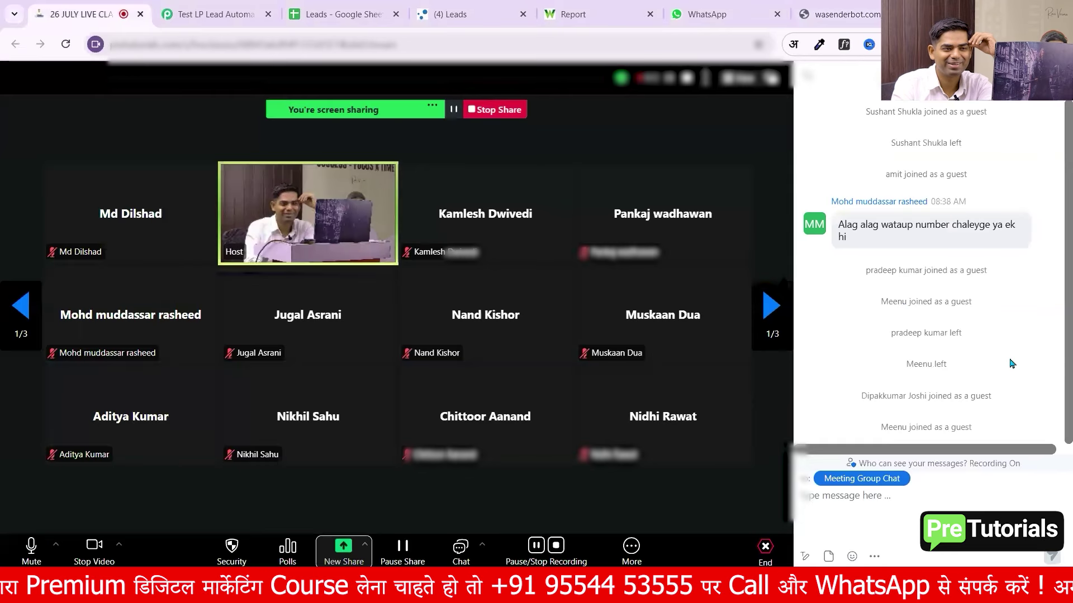
{"action": "left_click", "coordinate": [581, 17]}
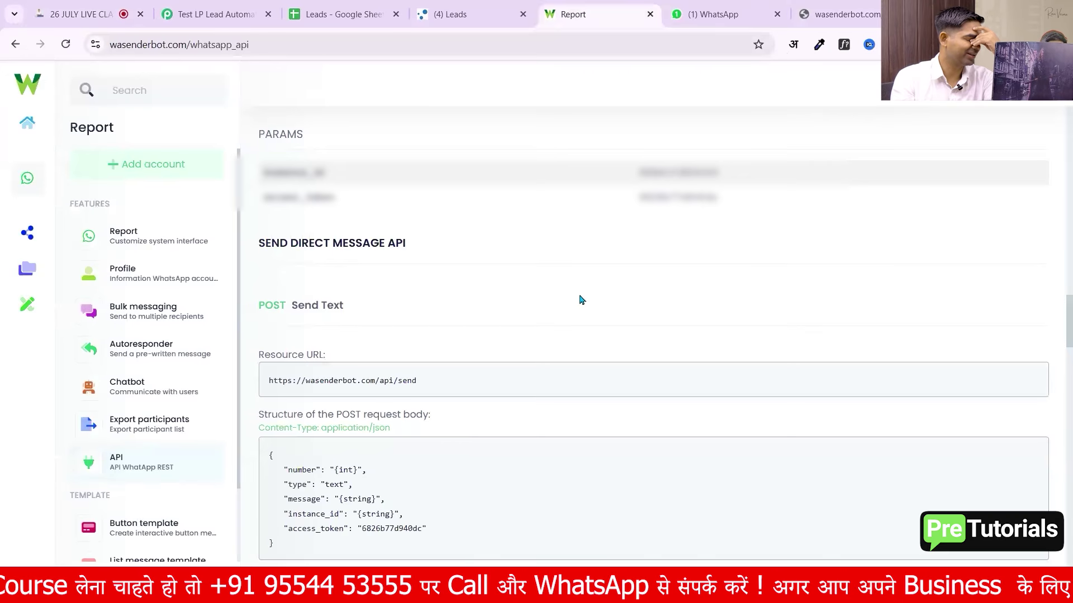
{"action": "scroll", "coordinate": [581, 300], "scroll_direction": "down", "scroll_amount": 9}
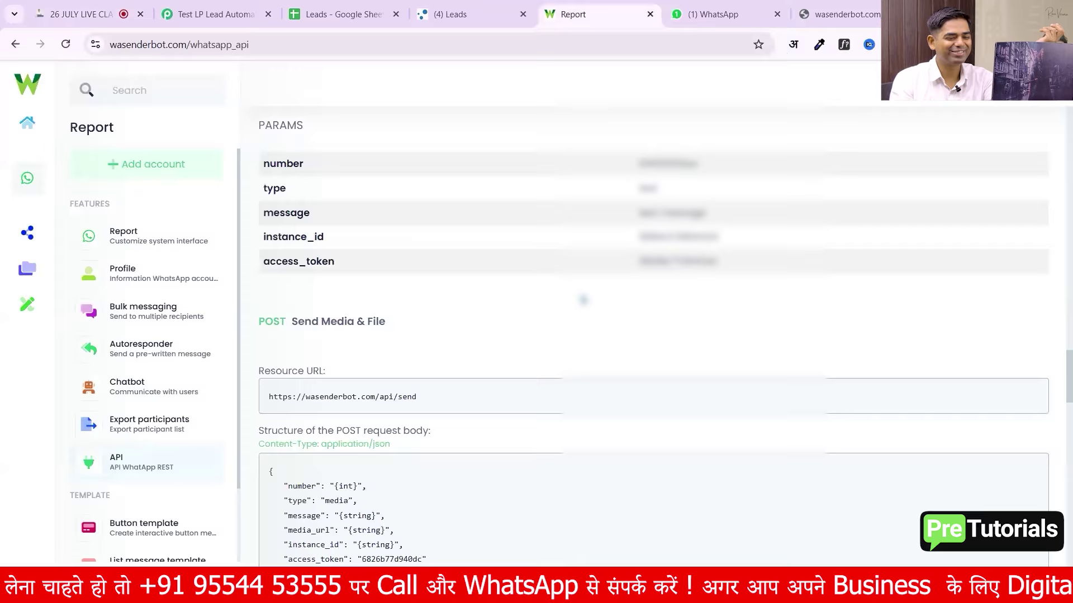
{"action": "scroll", "coordinate": [583, 300], "scroll_direction": "up", "scroll_amount": 7}
{"action": "scroll", "coordinate": [582, 300], "scroll_direction": "up", "scroll_amount": 15}
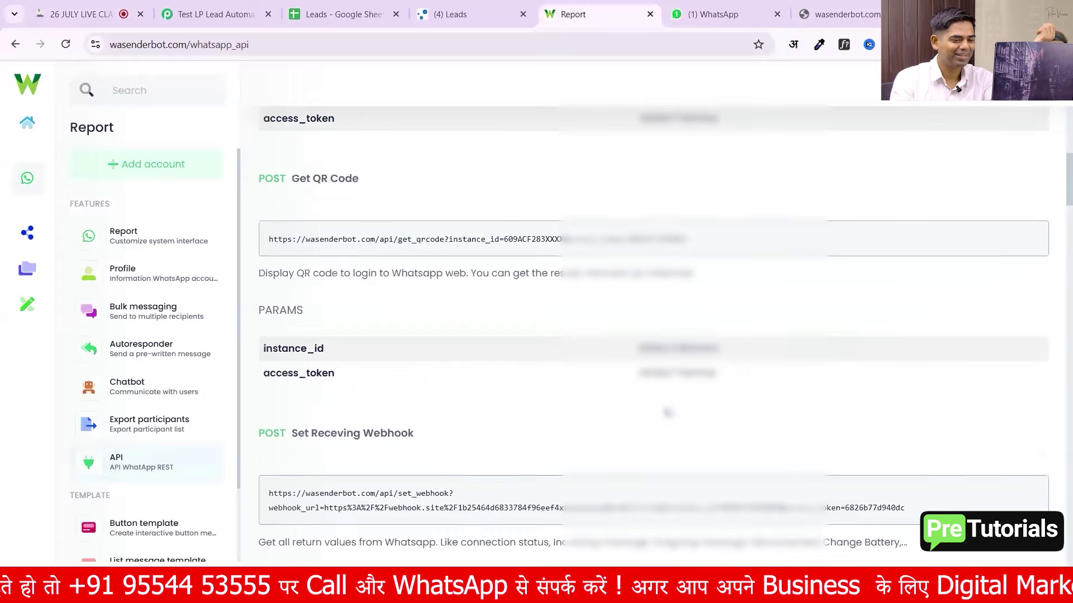
- Copy the encoded Wasenderbot URL with its access token from Notepad into the API Endpoint URL of the Pabbly workflow's API request action
{"action": "key", "text": "alt+Tab"}
{"action": "left_click", "coordinate": [717, 366]}
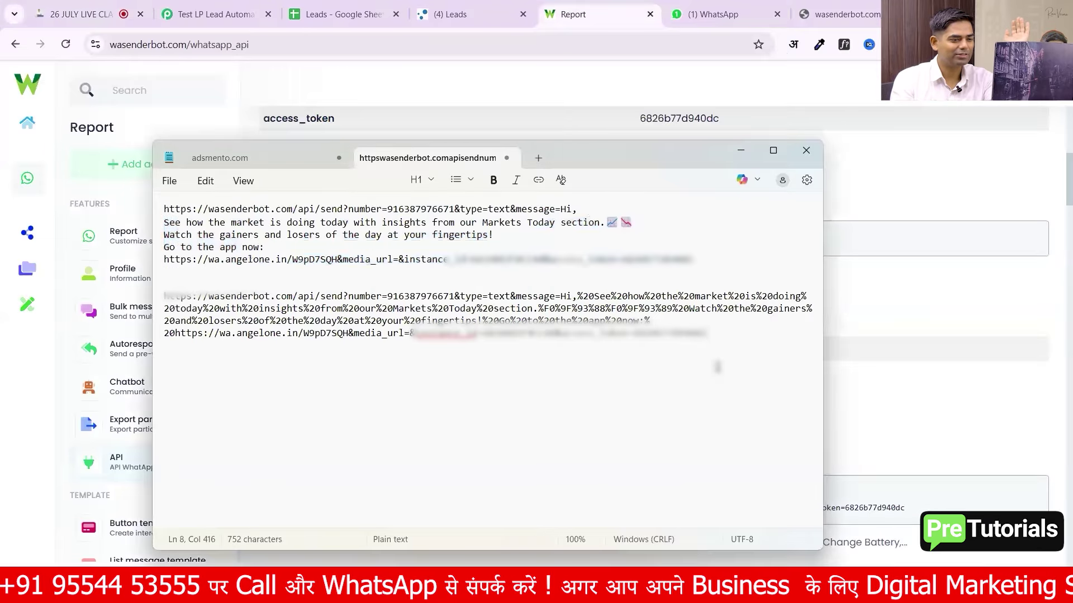
{"action": "left_click_drag", "start_coordinate": [752, 317], "coordinate": [165, 207]}
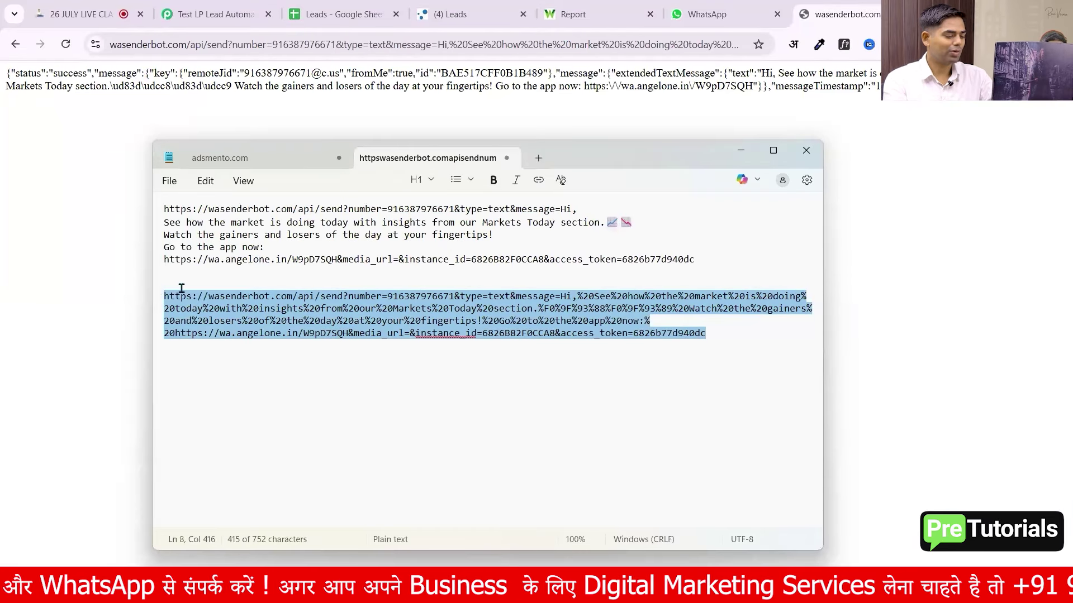
{"action": "left_click", "coordinate": [204, 5]}
{"action": "scroll", "coordinate": [453, 354], "scroll_direction": "down", "scroll_amount": 3}
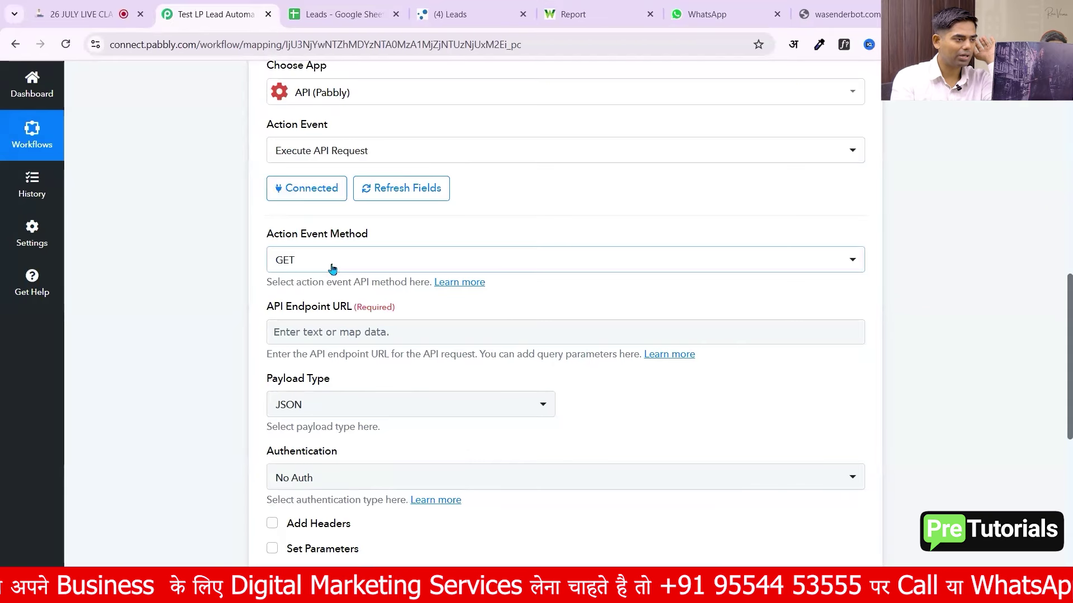
{"action": "scroll", "coordinate": [336, 267], "scroll_direction": "down", "scroll_amount": 2}
{"action": "left_click", "coordinate": [362, 265]}
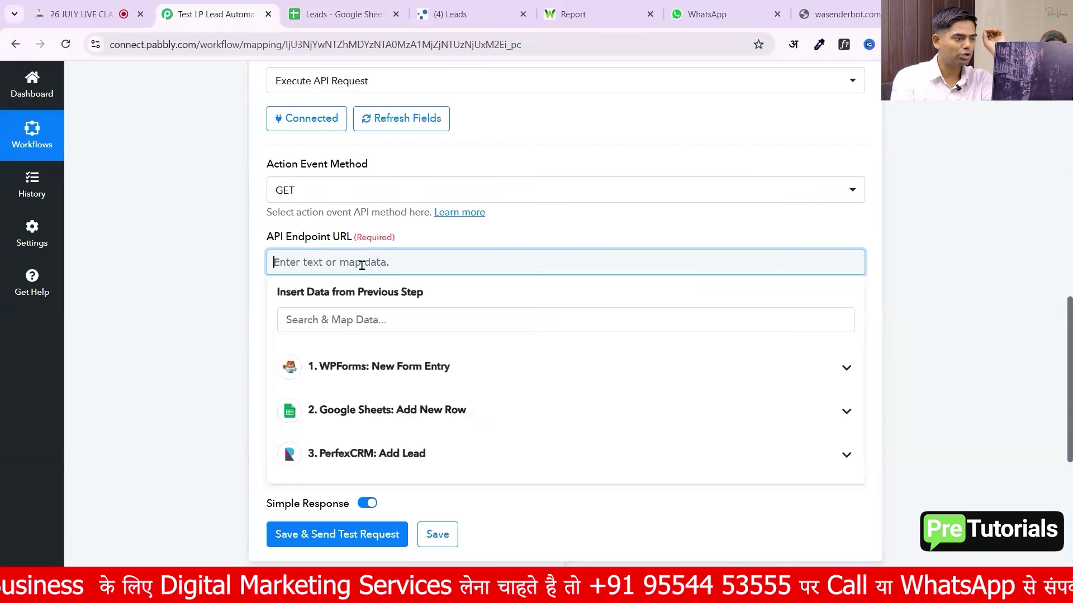
{"action": "key", "text": "ctrl+v"}
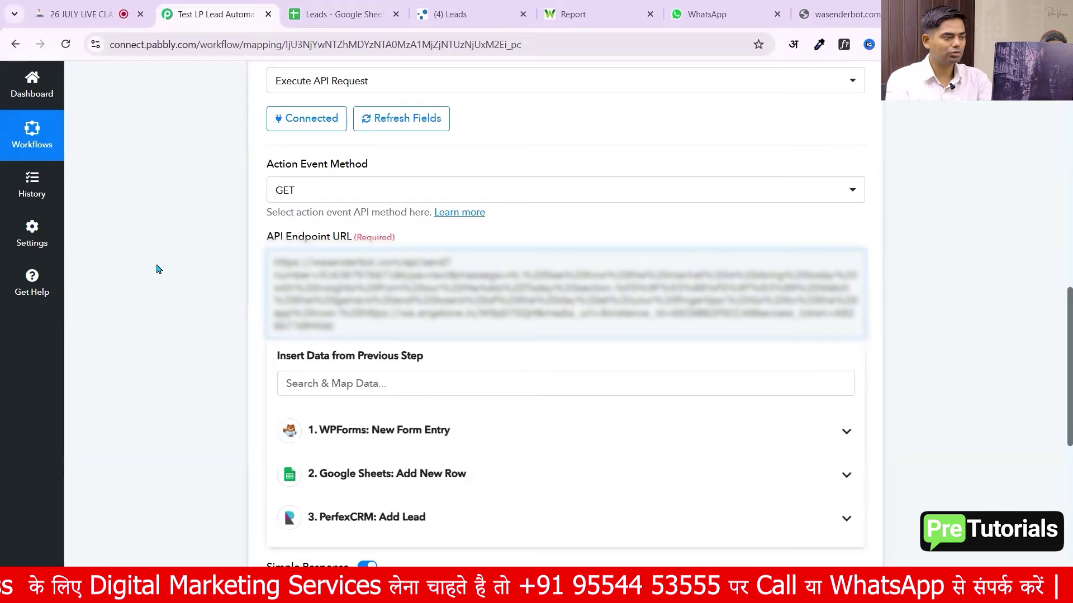
{"action": "left_click", "coordinate": [157, 270]}
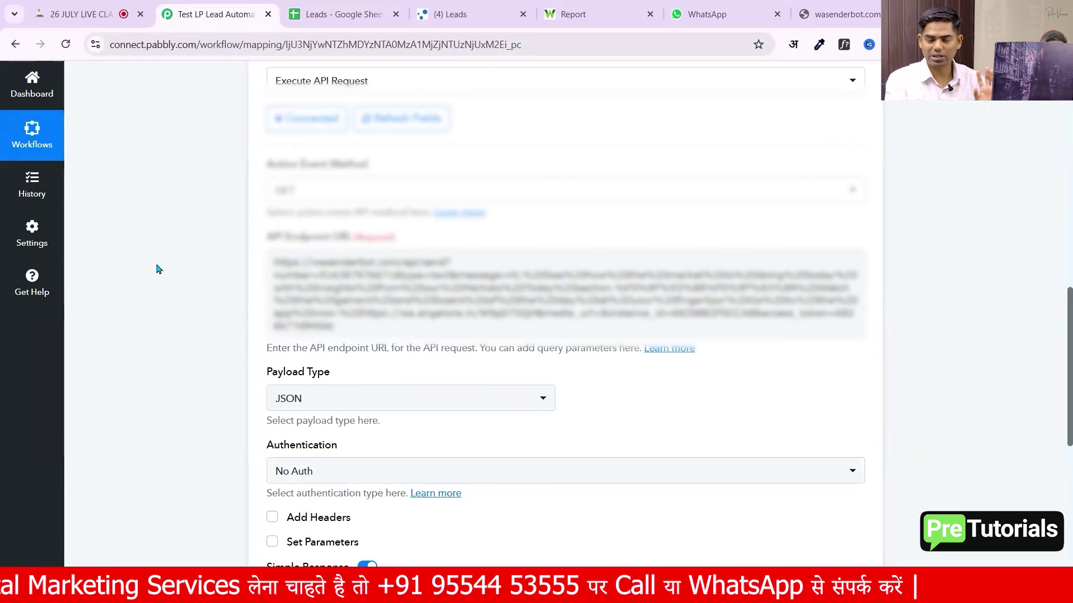
- Save the API action with a test request and view the received response fields
{"action": "scroll", "coordinate": [157, 269], "scroll_direction": "down", "scroll_amount": 3}
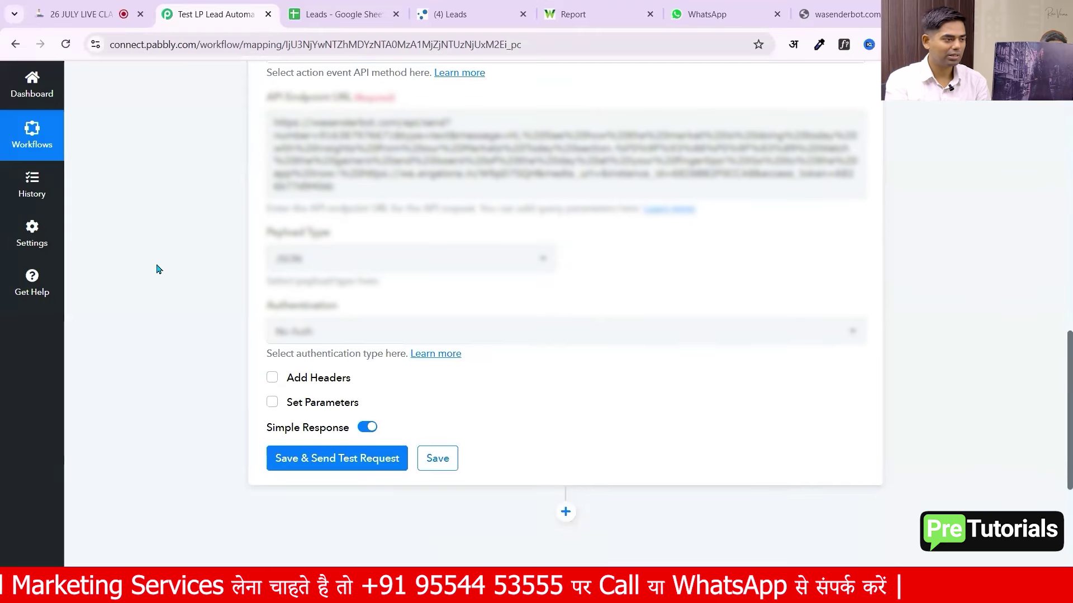
{"action": "left_click", "coordinate": [345, 460]}
{"action": "scroll", "coordinate": [372, 436], "scroll_direction": "down", "scroll_amount": 3}
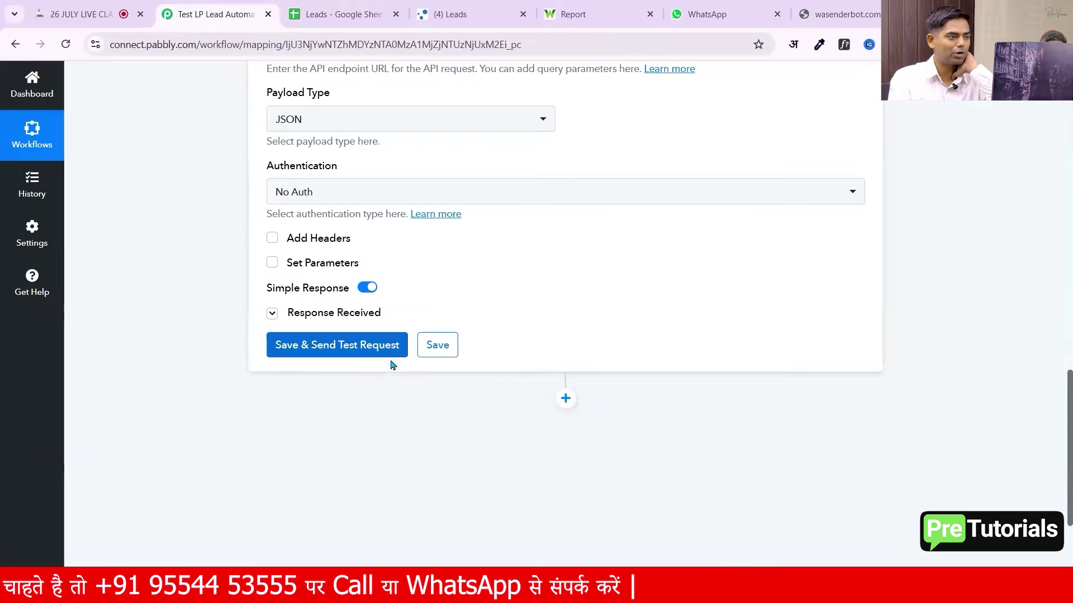
{"action": "scroll", "coordinate": [486, 278], "scroll_direction": "down", "scroll_amount": 1}
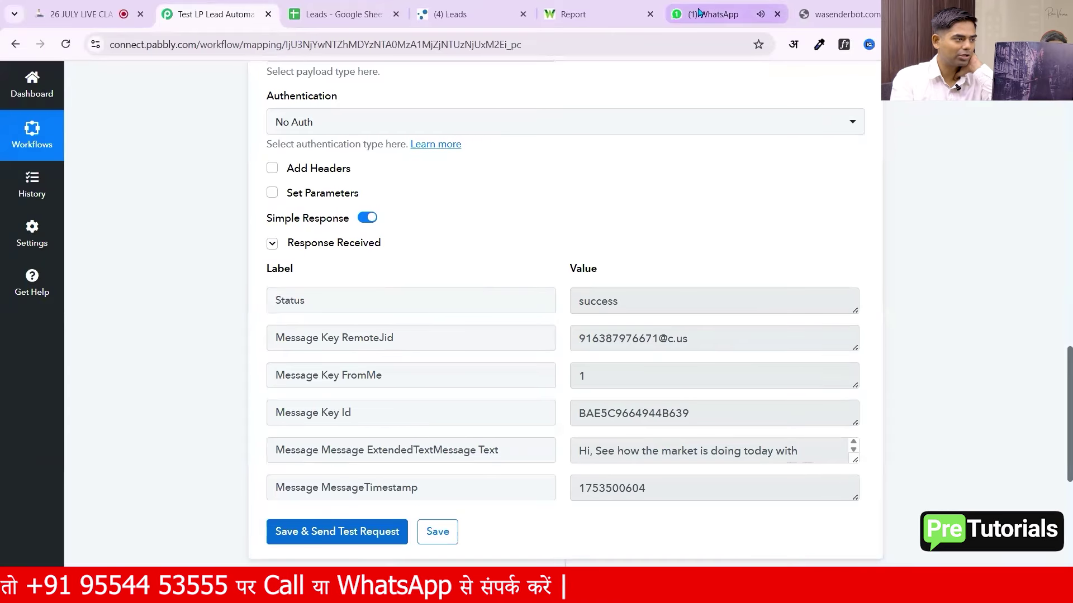
- Check the Dm 3 chat in WhatsApp for the test message and review the API action's settings in Pabbly
{"action": "left_click", "coordinate": [699, 12]}
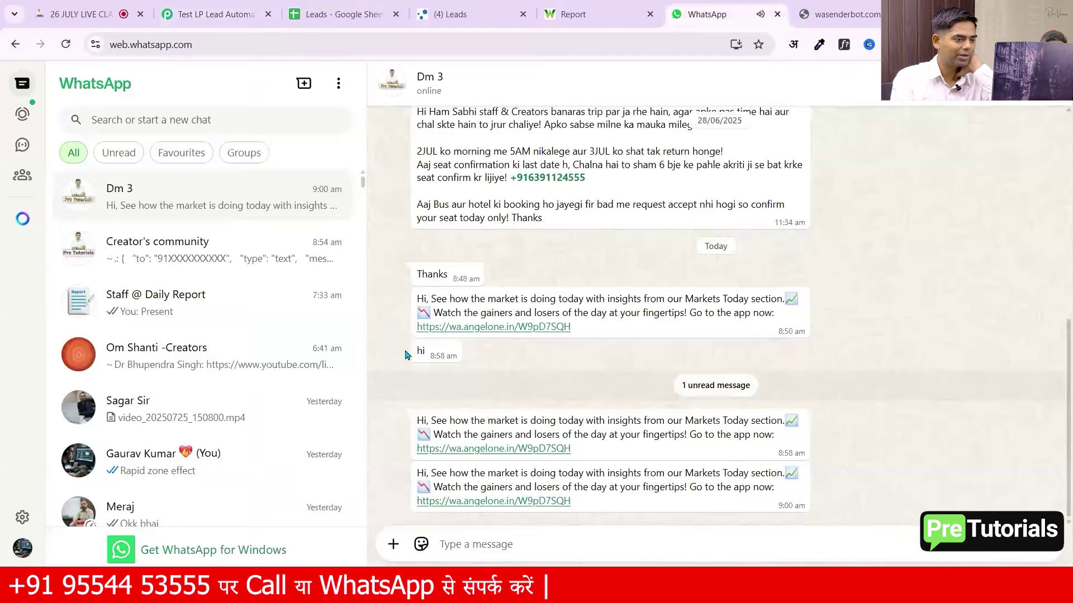
{"action": "left_click", "coordinate": [203, 8]}
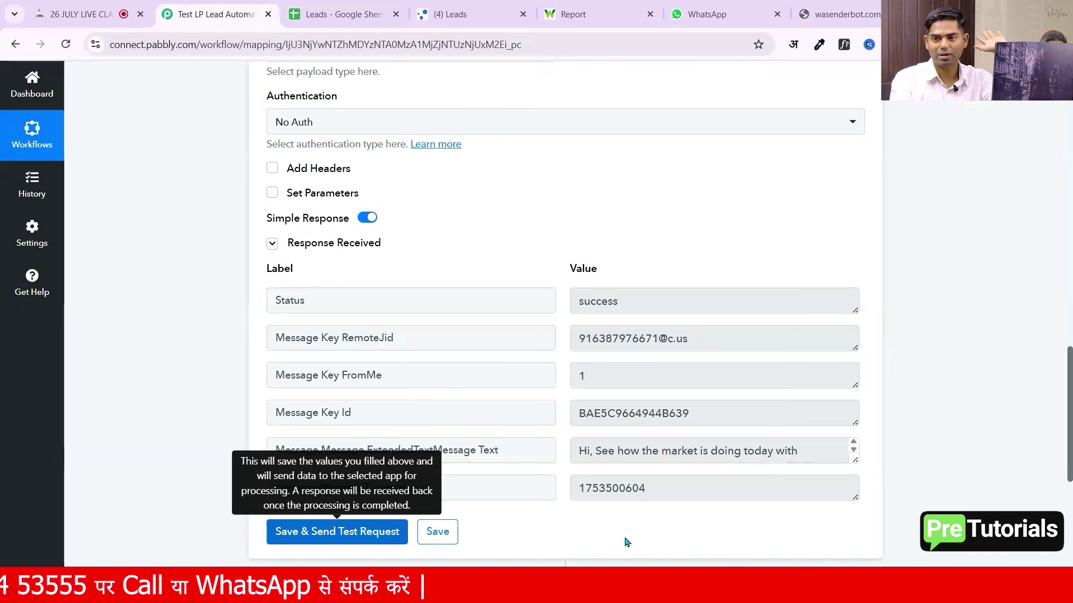
{"action": "scroll", "coordinate": [626, 542], "scroll_direction": "up", "scroll_amount": 1}
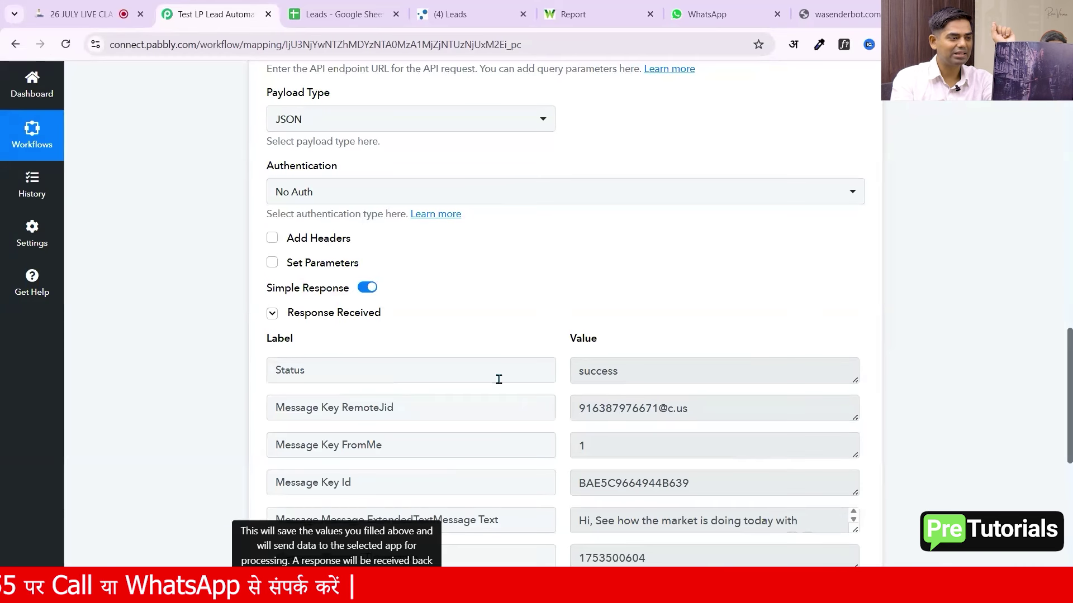
{"action": "scroll", "coordinate": [499, 380], "scroll_direction": "up", "scroll_amount": 4}
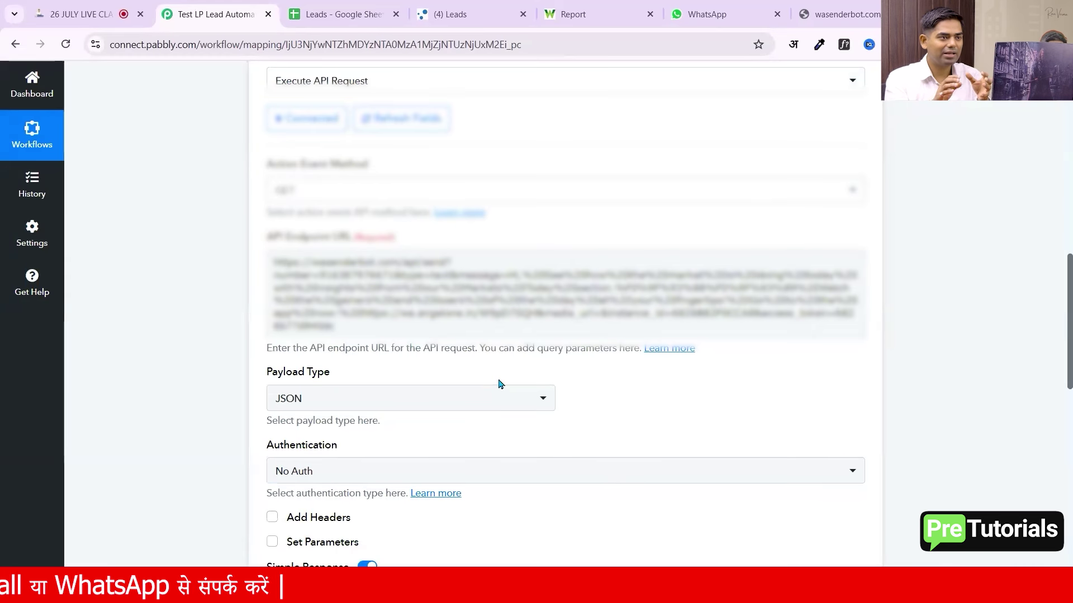
{"action": "left_click", "coordinate": [707, 14]}
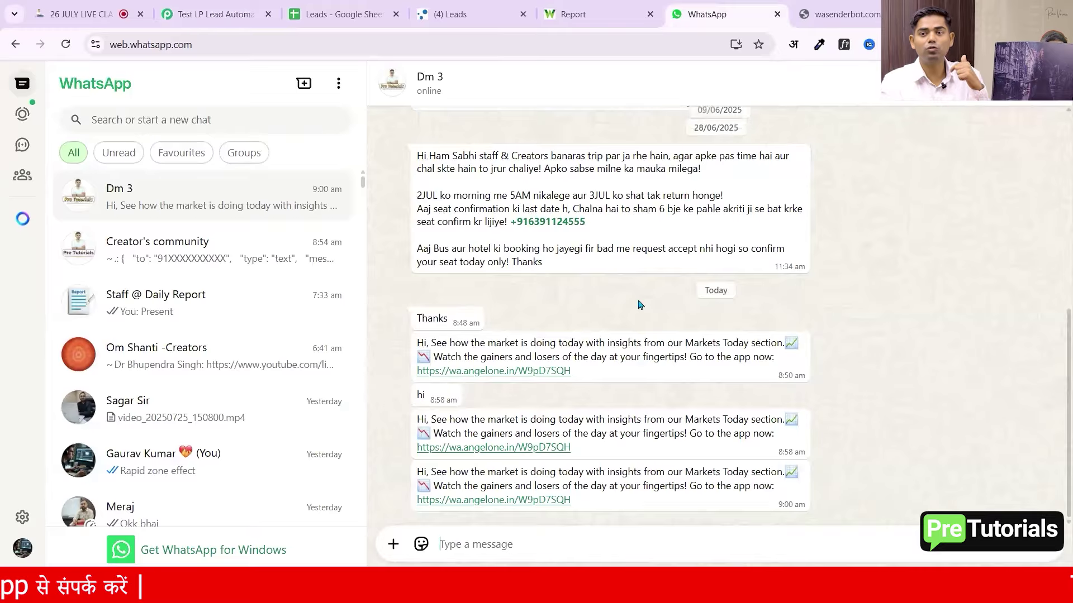
- Replace the fixed phone number in the Pabbly API action's endpoint URL with the Mobile field mapped from the WPForms entry
{"action": "left_click", "coordinate": [215, 14]}
{"action": "double_click", "coordinate": [360, 274]}
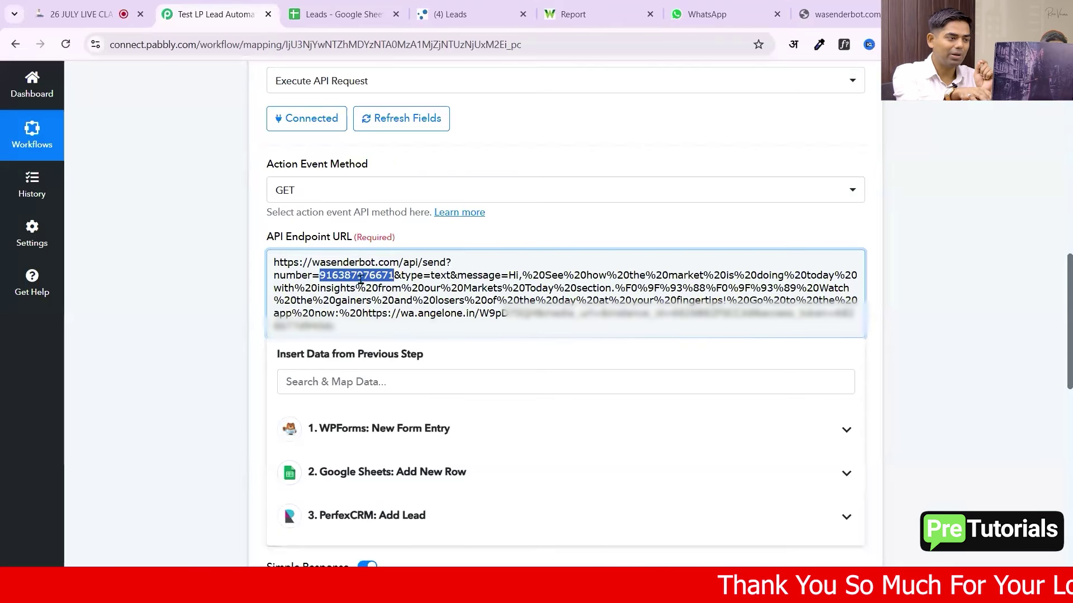
{"action": "key", "text": "BackSpace"}
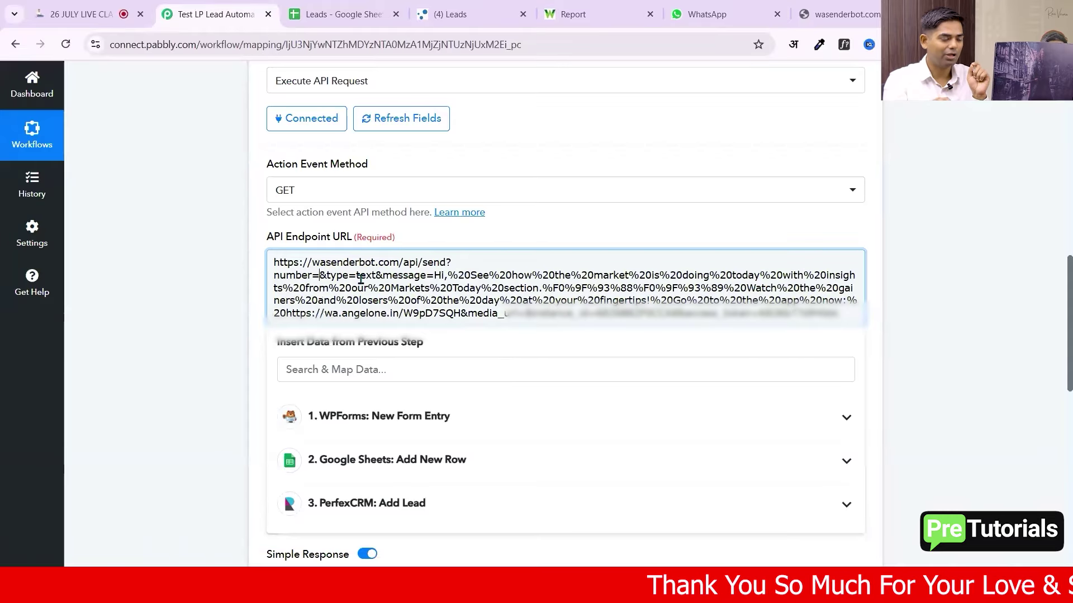
{"action": "left_click", "coordinate": [352, 425]}
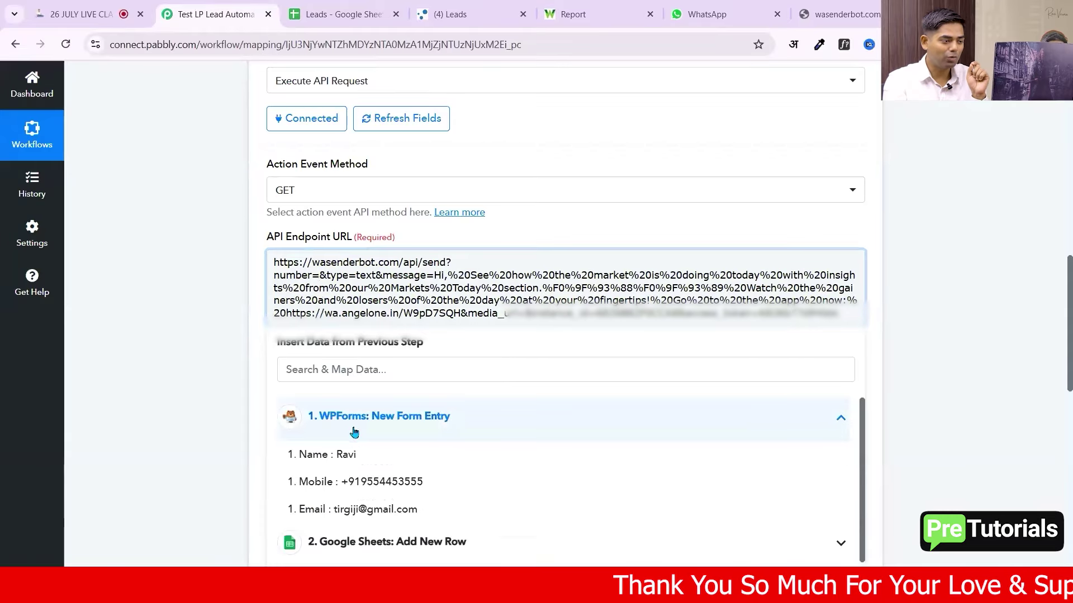
{"action": "left_click", "coordinate": [376, 488]}
{"action": "left_click", "coordinate": [204, 388]}
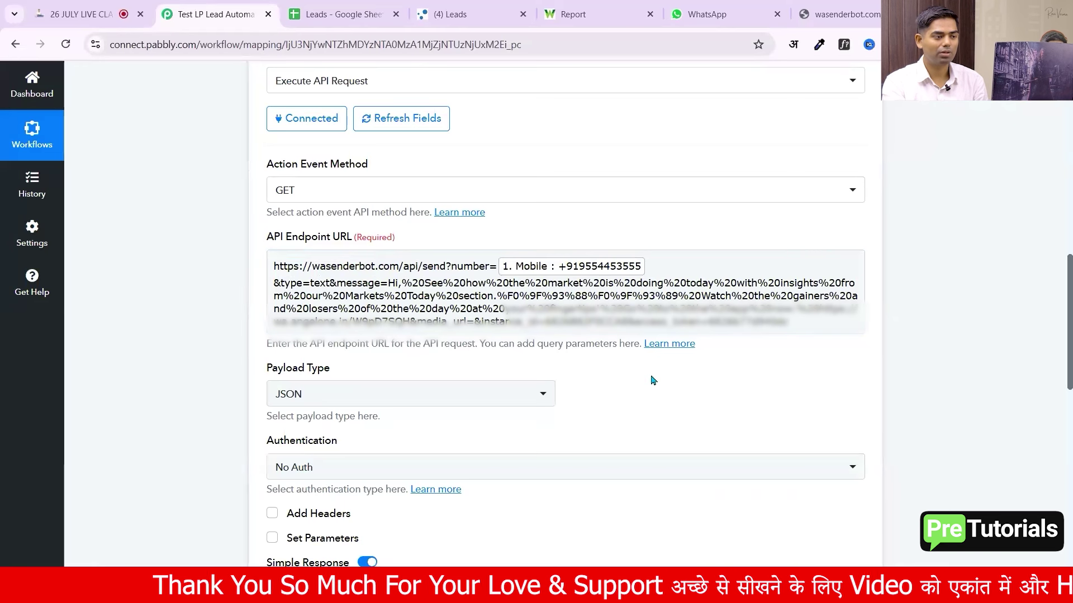
- Save the API action with the mapped Mobile number by sending a test request, and check the received response and endpoint URL
{"action": "scroll", "coordinate": [581, 419], "scroll_direction": "down", "scroll_amount": 10}
{"action": "left_click", "coordinate": [356, 250]}
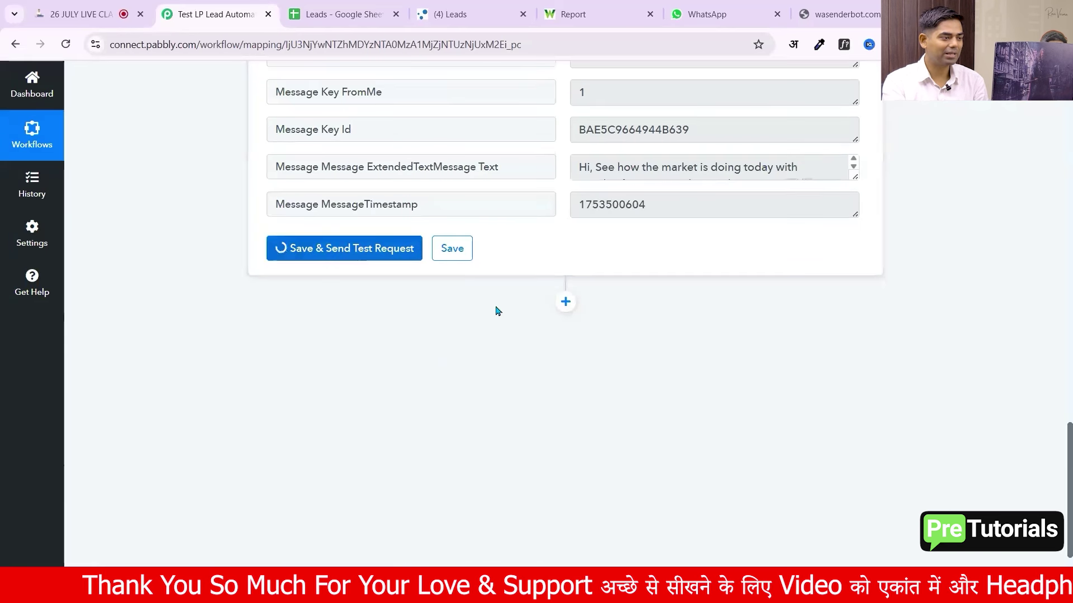
{"action": "scroll", "coordinate": [502, 311], "scroll_direction": "up", "scroll_amount": 2}
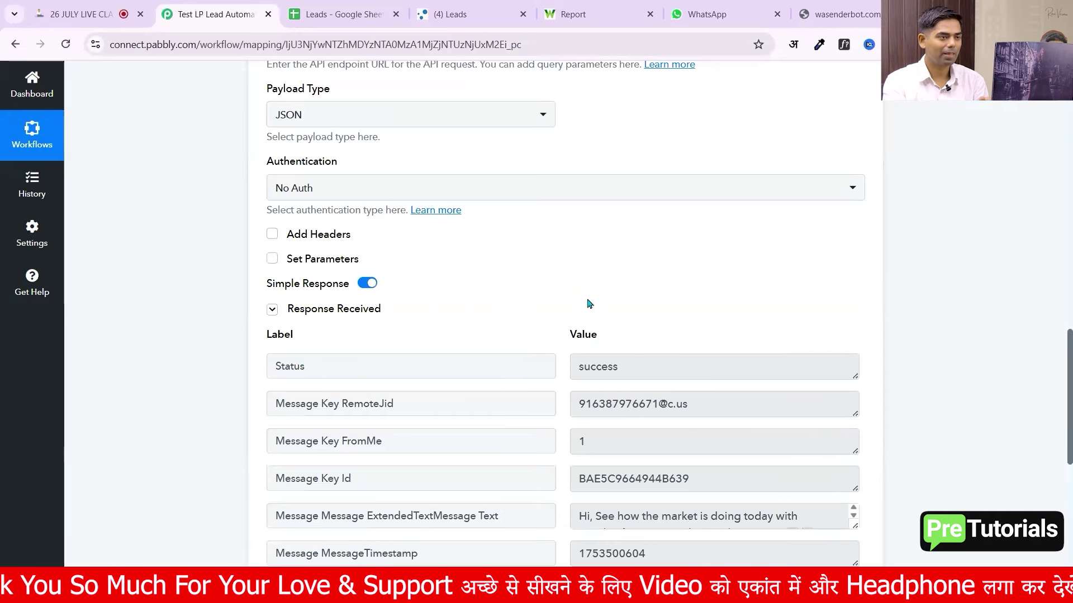
{"action": "scroll", "coordinate": [609, 310], "scroll_direction": "down", "scroll_amount": 4}
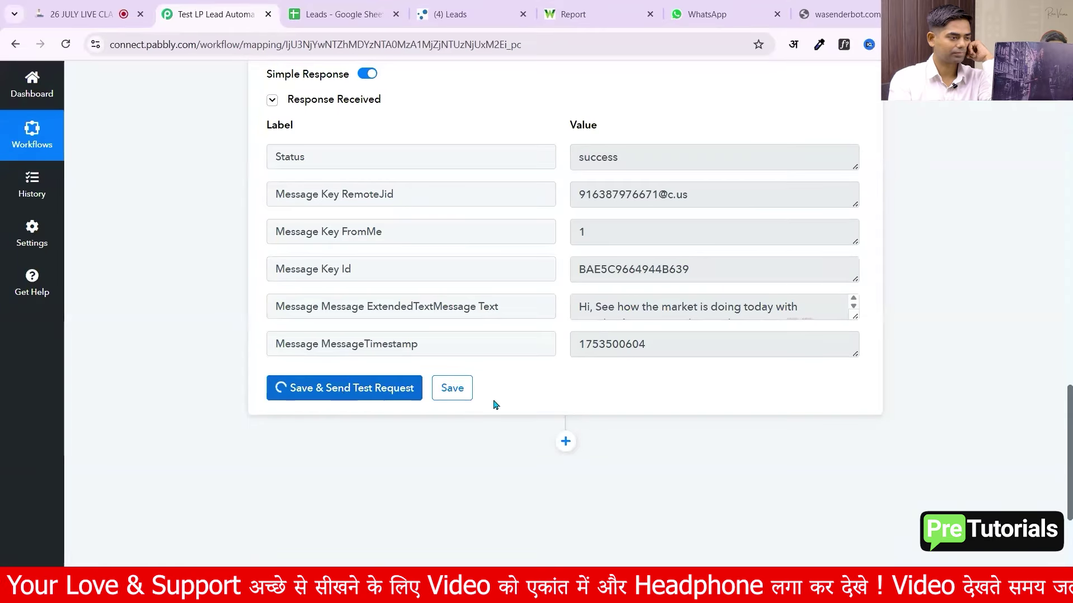
{"action": "scroll", "coordinate": [494, 402], "scroll_direction": "up", "scroll_amount": 8}
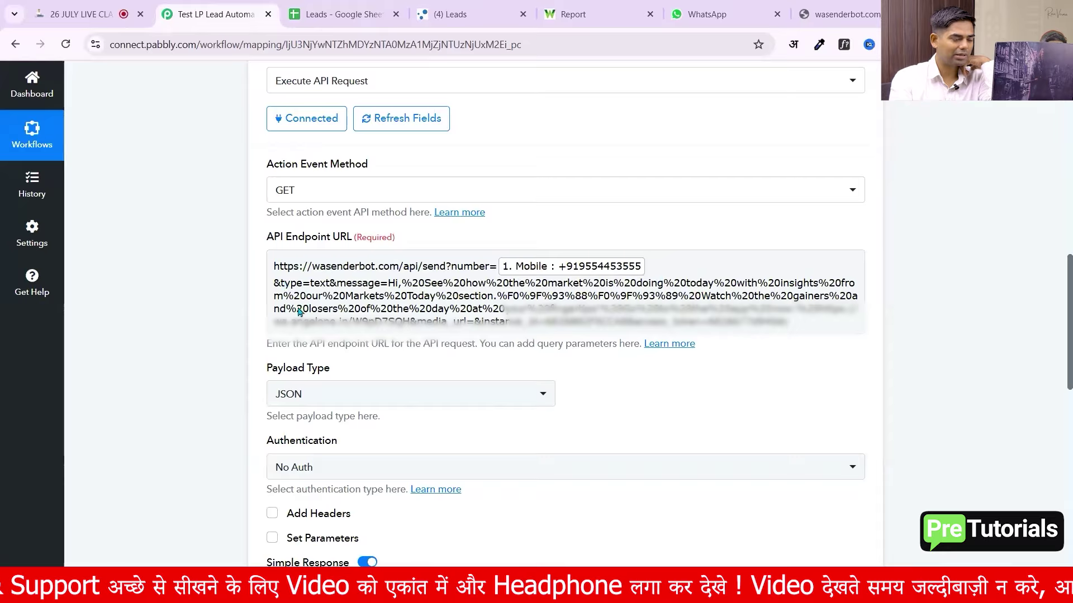
{"action": "scroll", "coordinate": [438, 297], "scroll_direction": "down", "scroll_amount": 10}
{"action": "scroll", "coordinate": [434, 305], "scroll_direction": "up", "scroll_amount": 2}
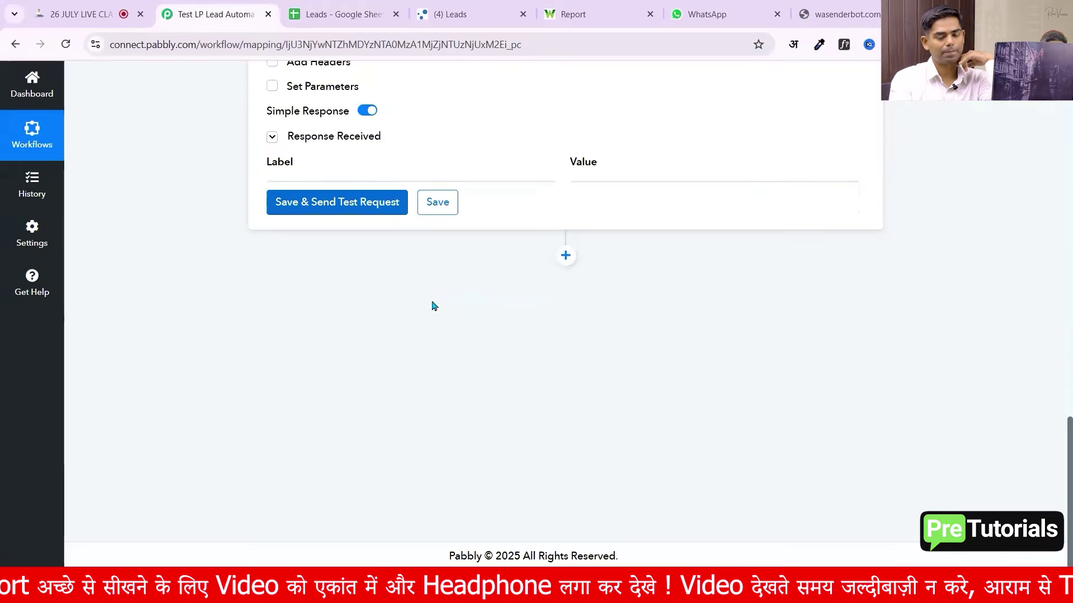
{"action": "scroll", "coordinate": [528, 347], "scroll_direction": "up", "scroll_amount": 3}
{"action": "scroll", "coordinate": [447, 394], "scroll_direction": "up", "scroll_amount": 4}
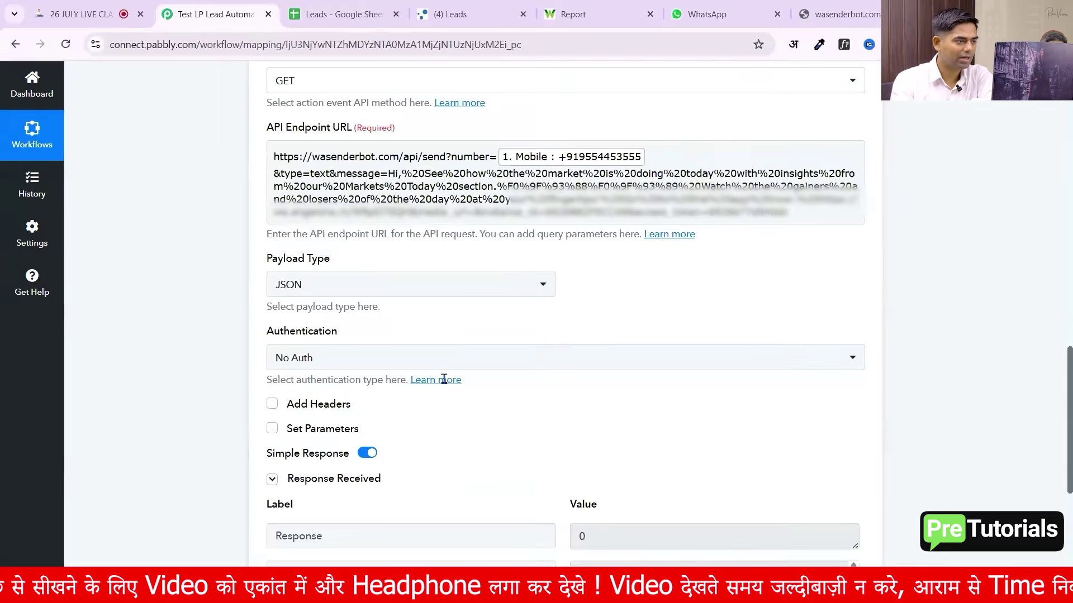
- Remove the Mobile mapping after number= in the API Endpoint URL and insert the WPForms Mobile field there again
{"action": "left_click", "coordinate": [274, 178]}
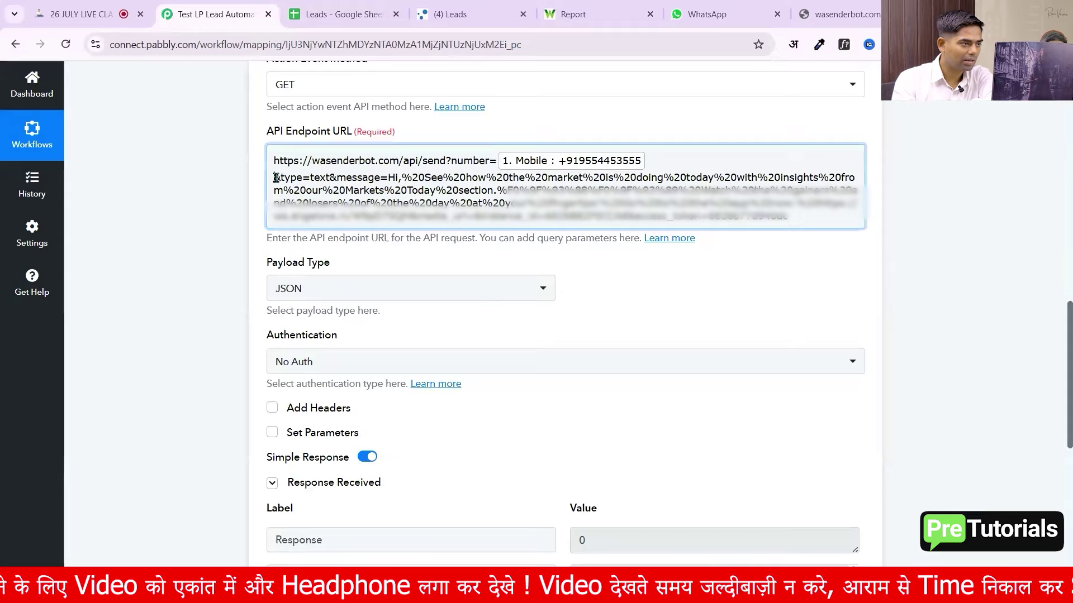
{"action": "key", "text": "BackSpace"}
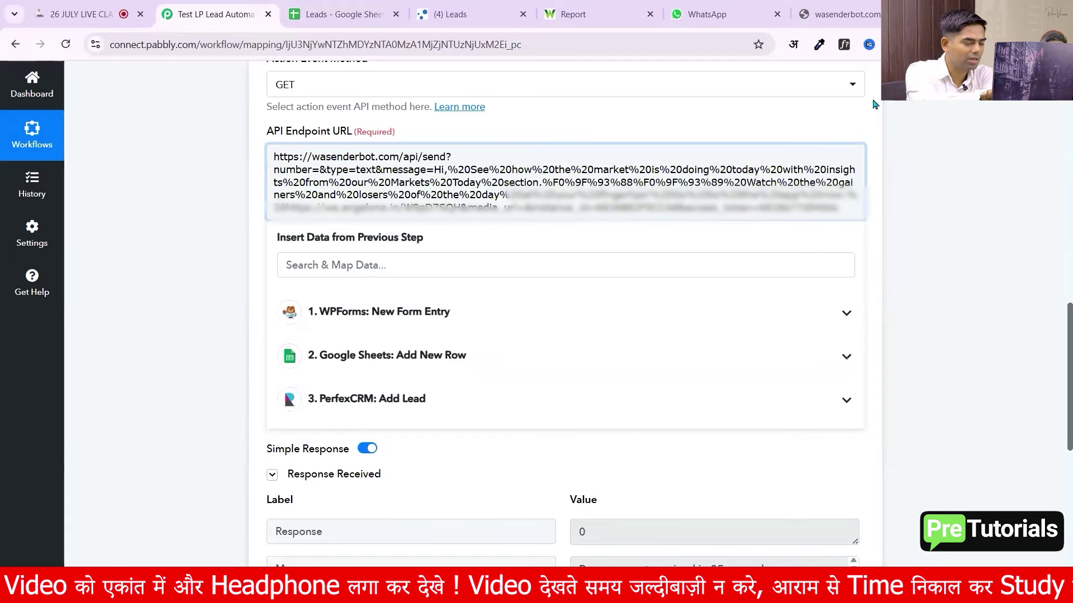
{"action": "left_click", "coordinate": [403, 323]}
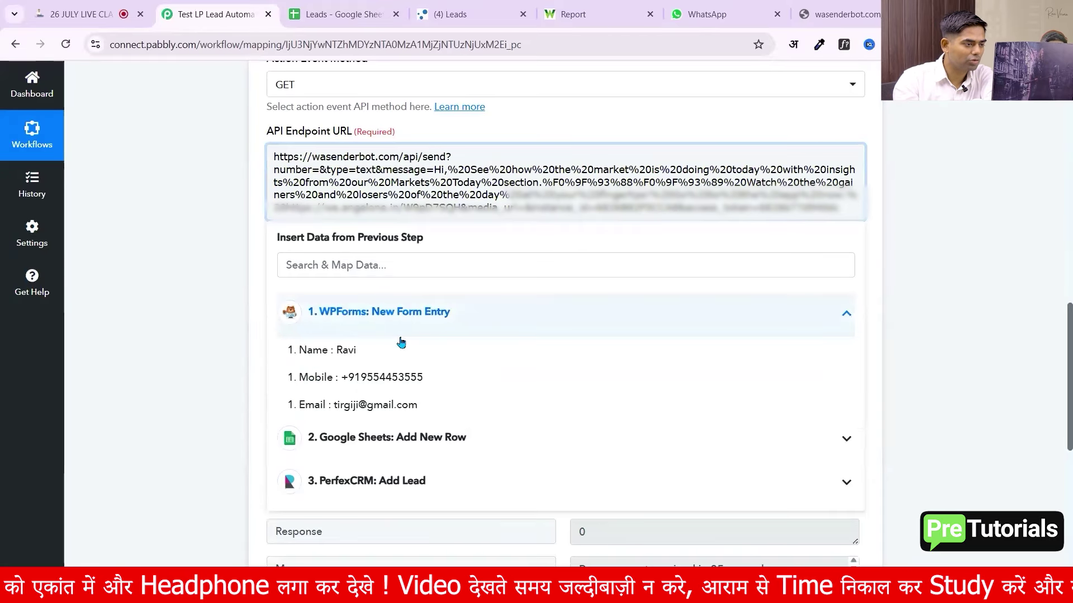
{"action": "left_click", "coordinate": [395, 378]}
{"action": "left_click", "coordinate": [186, 310]}
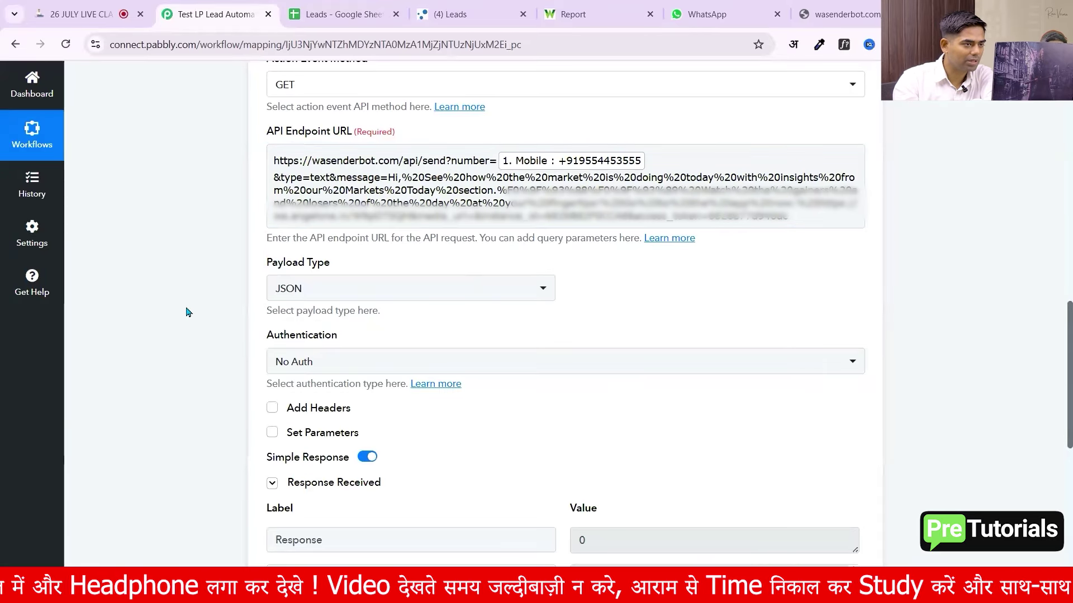
- Send another test request for the API action with the re-inserted Mobile field
{"action": "scroll", "coordinate": [187, 318], "scroll_direction": "down", "scroll_amount": 2}
{"action": "scroll", "coordinate": [188, 328], "scroll_direction": "up", "scroll_amount": 1}
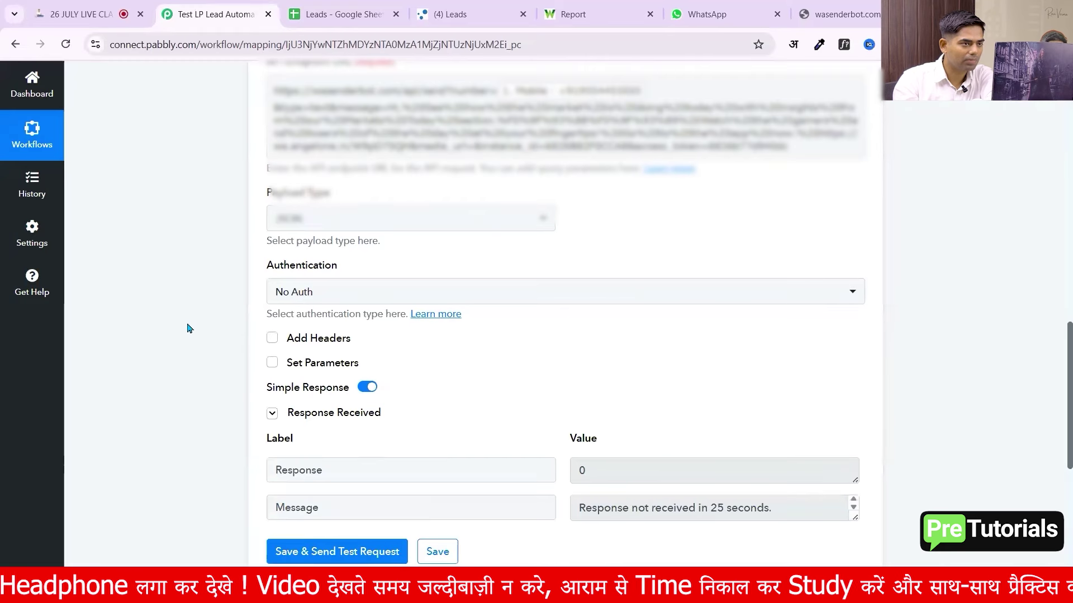
{"action": "scroll", "coordinate": [187, 328], "scroll_direction": "down", "scroll_amount": 4}
{"action": "left_click", "coordinate": [324, 340]}
{"action": "scroll", "coordinate": [258, 373], "scroll_direction": "up", "scroll_amount": 1}
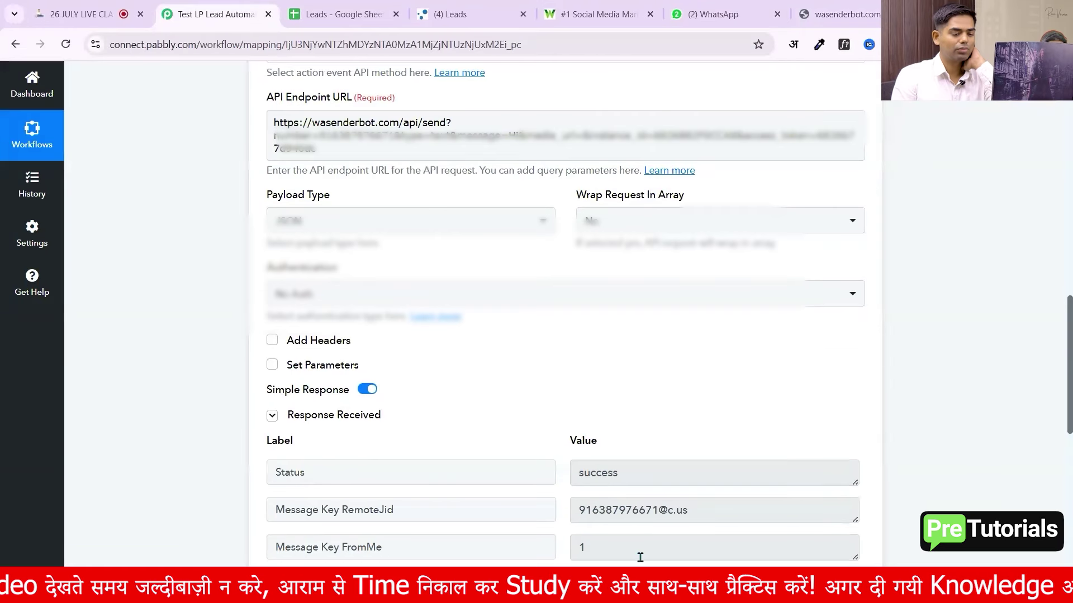
- Switch to Notepad to examine the short Wasenderbot send URL and its message value Hi, then return to the Pabbly workflow
{"action": "key", "text": "alt+Tab"}
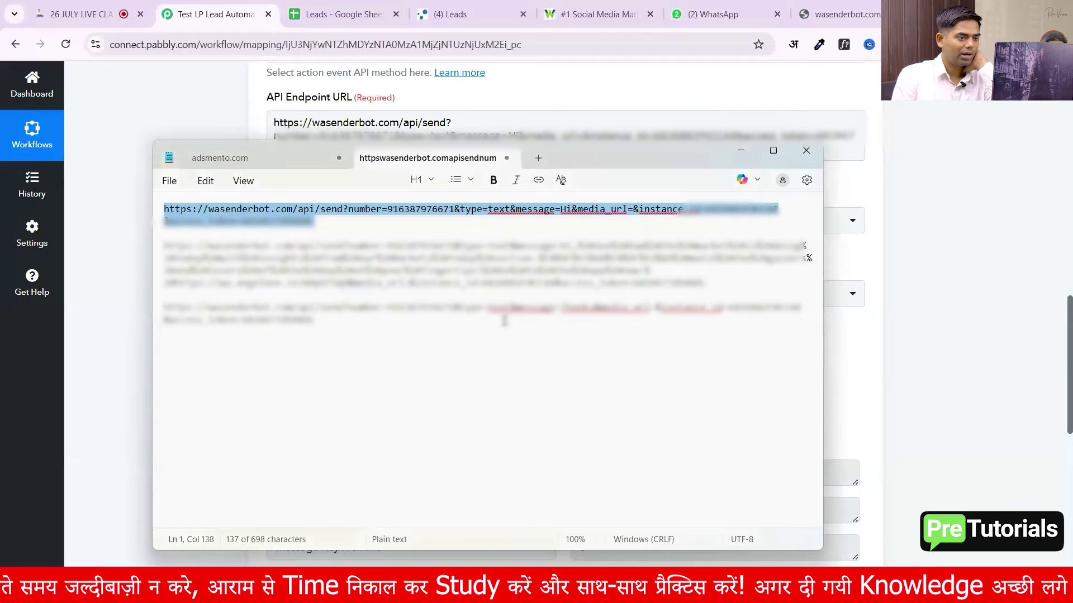
{"action": "left_click", "coordinate": [513, 326]}
{"action": "triple_click", "coordinate": [332, 221]}
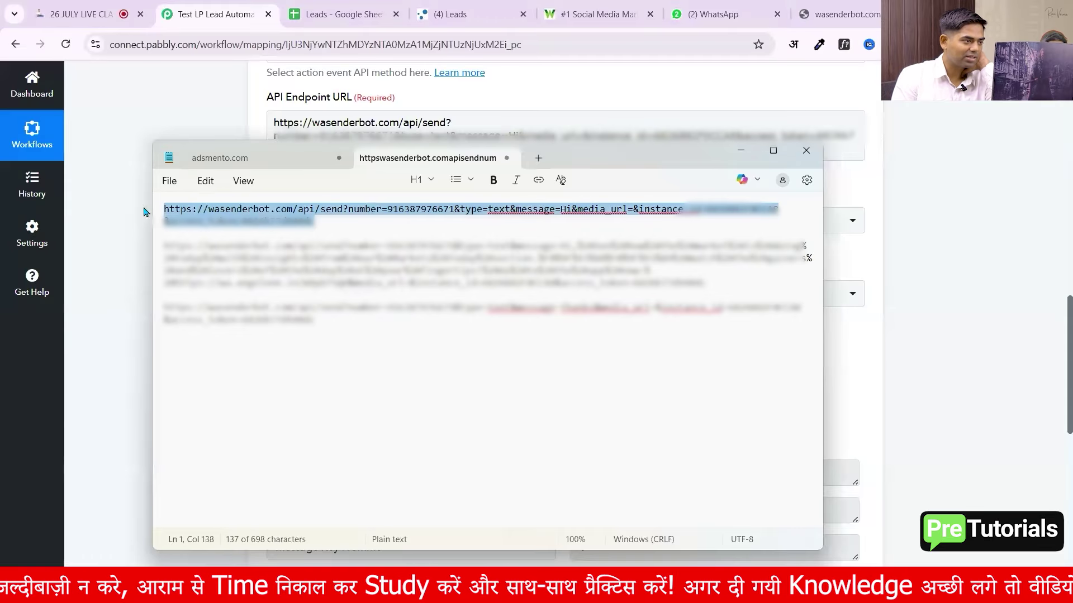
{"action": "left_click", "coordinate": [570, 212]}
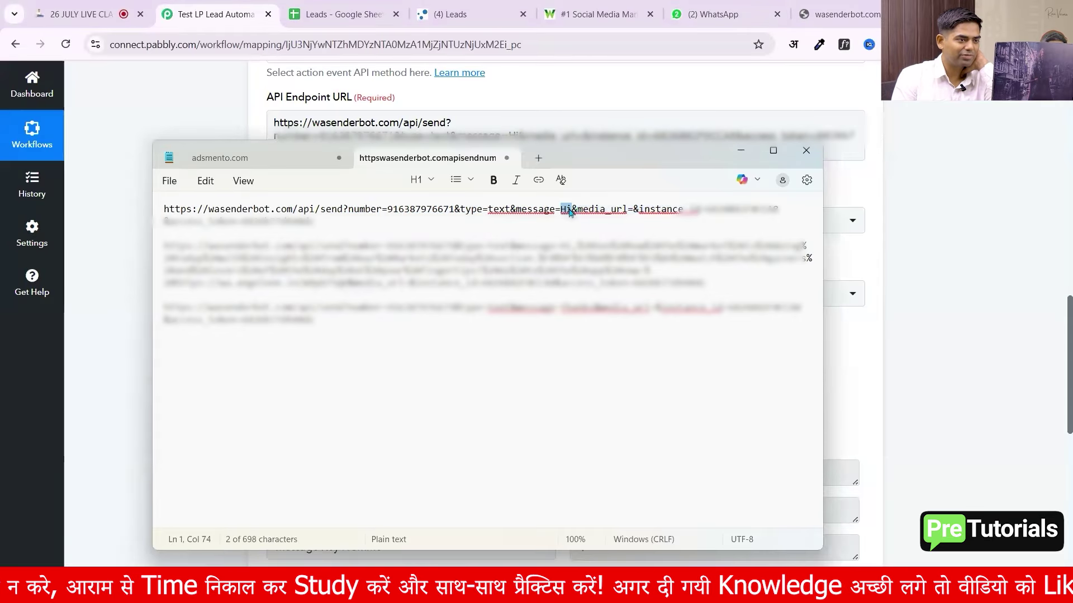
{"action": "left_click", "coordinate": [953, 242]}
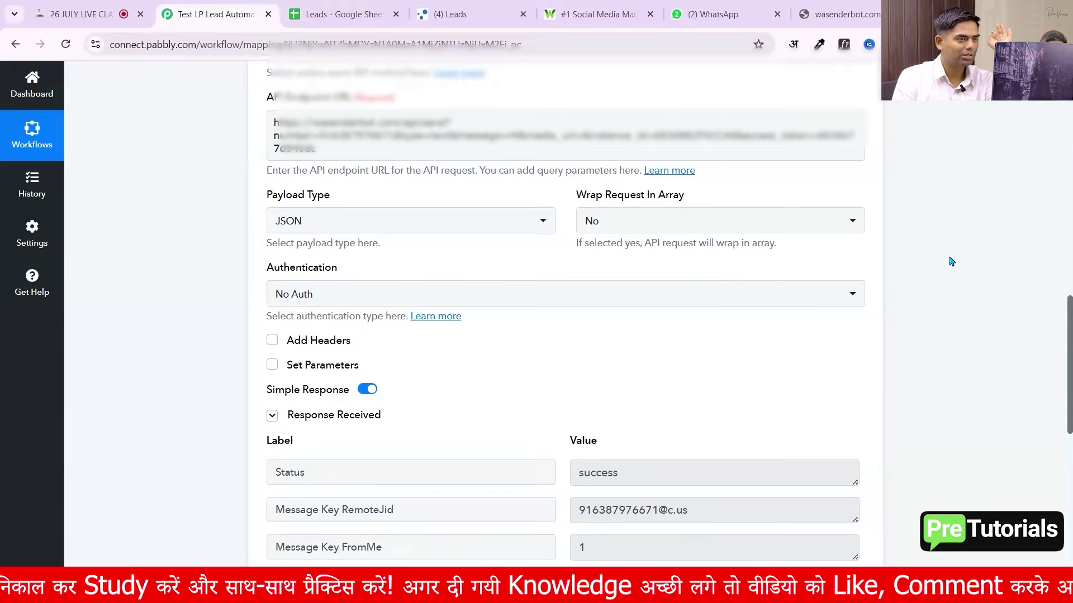
- In the API Endpoint URL with the short message Hi, replace the fixed phone number with the WPForms Mobile field
{"action": "scroll", "coordinate": [714, 258], "scroll_direction": "up", "scroll_amount": 1}
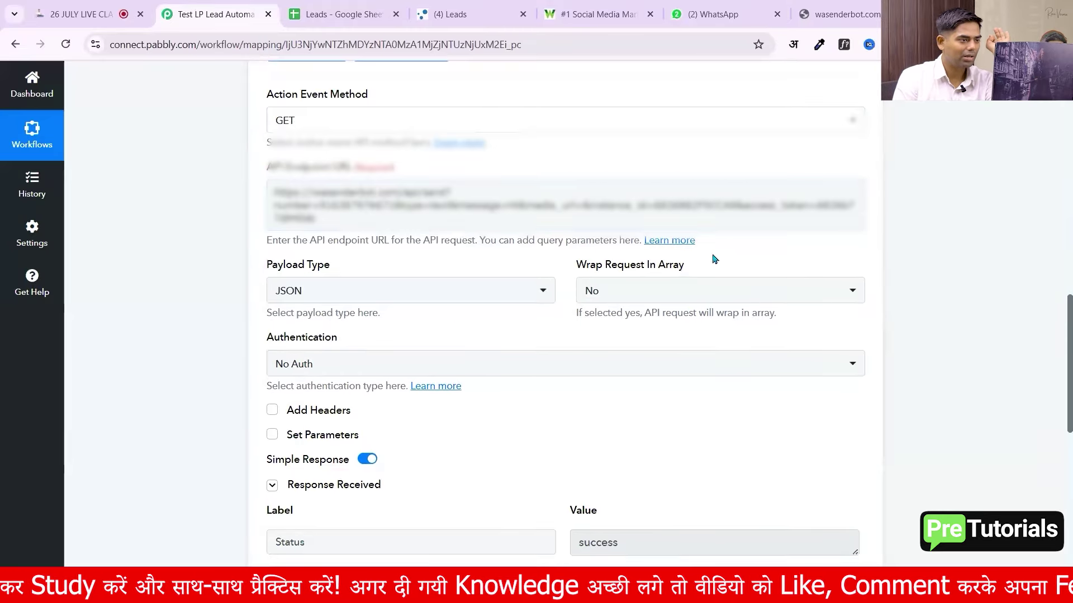
{"action": "double_click", "coordinate": [364, 207]}
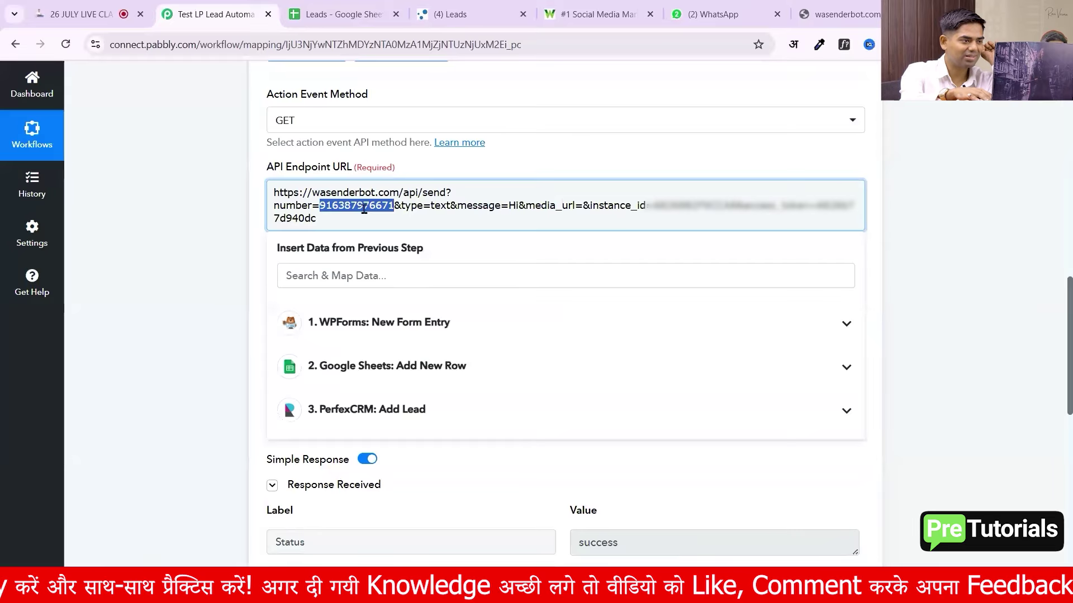
{"action": "key", "text": "BackSpace"}
{"action": "left_click", "coordinate": [383, 305]}
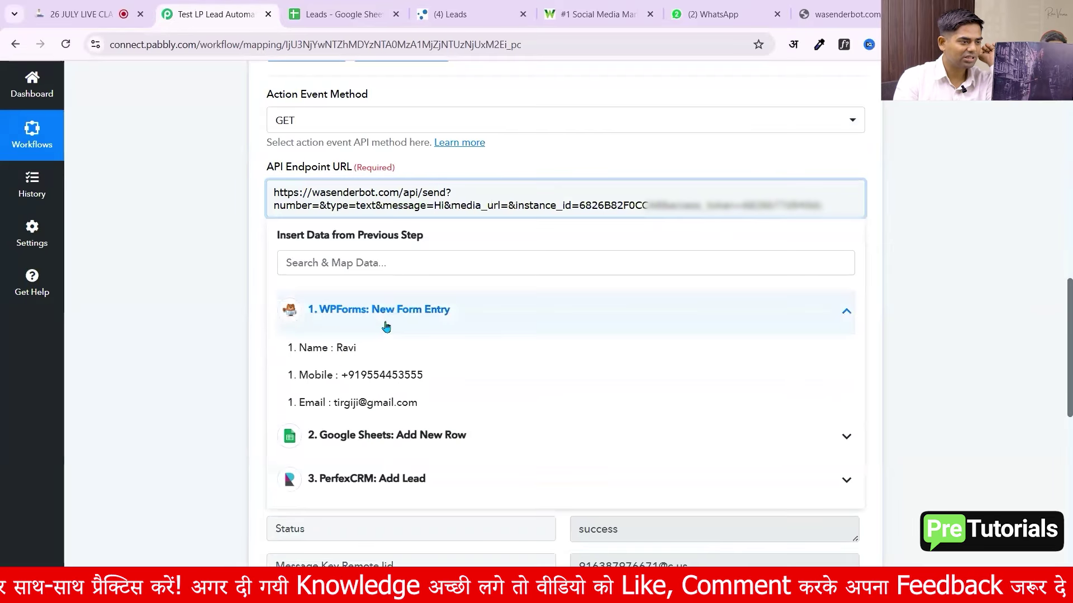
{"action": "left_click", "coordinate": [384, 375]}
- Save the API action containing the short Hi message by sending a test request, and check the received response
{"action": "scroll", "coordinate": [154, 340], "scroll_direction": "down", "scroll_amount": 8}
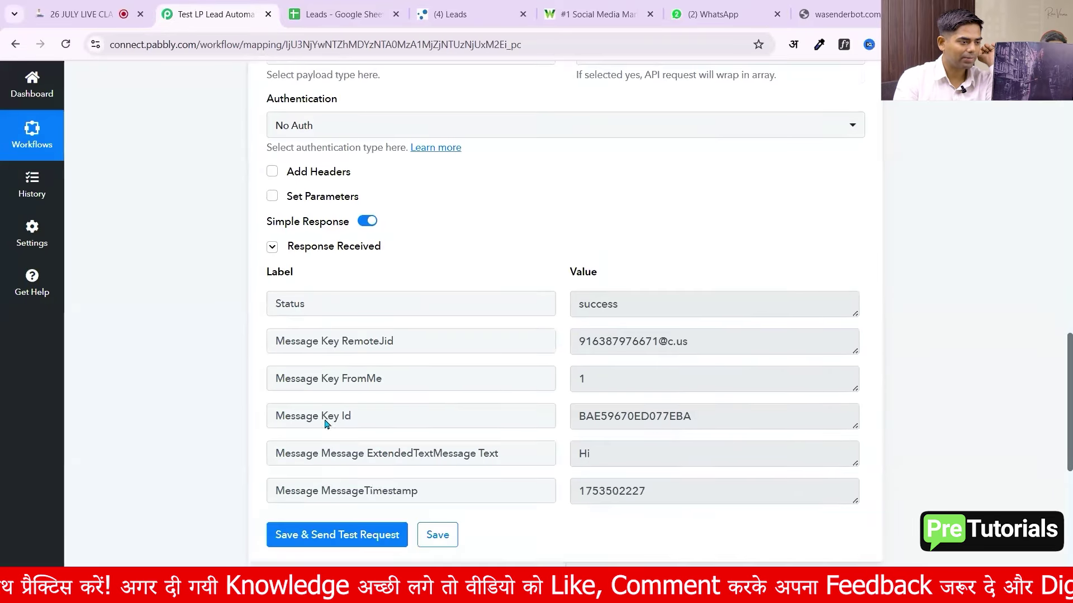
{"action": "scroll", "coordinate": [581, 387], "scroll_direction": "up", "scroll_amount": 6}
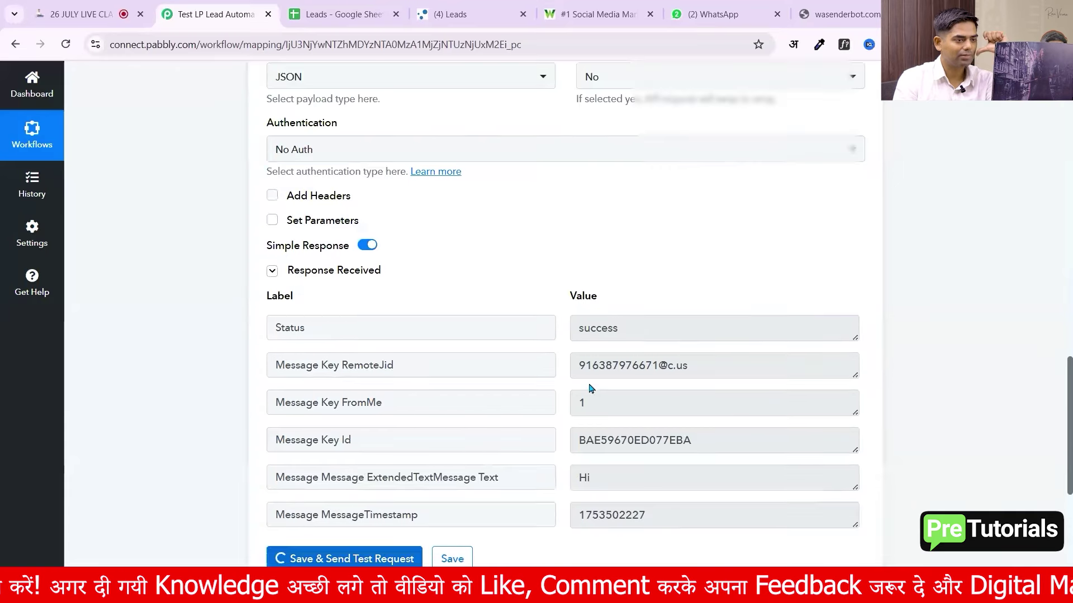
{"action": "scroll", "coordinate": [592, 388], "scroll_direction": "down", "scroll_amount": 4}
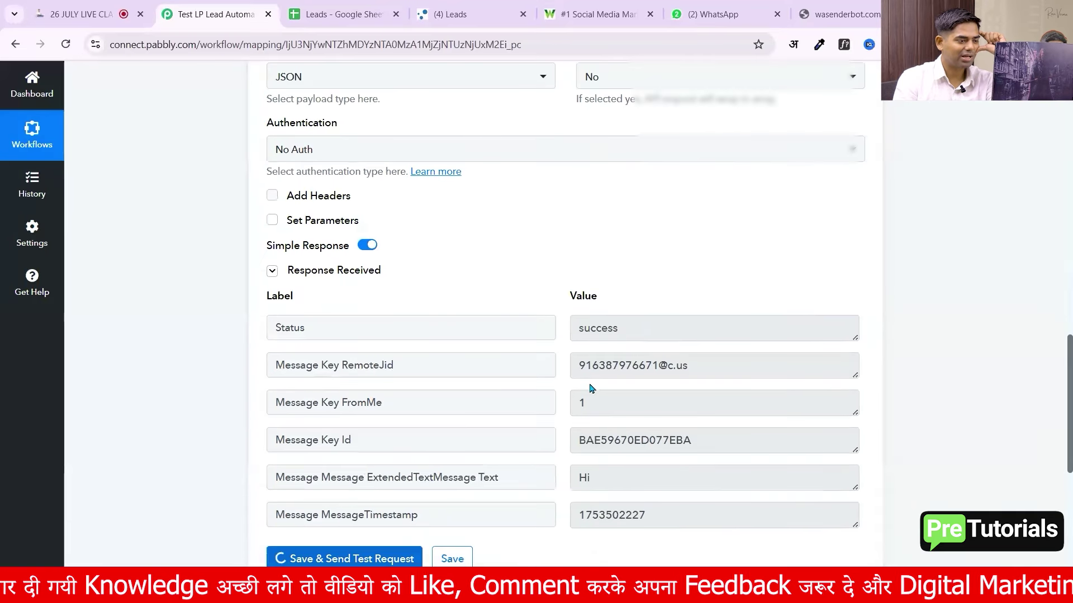